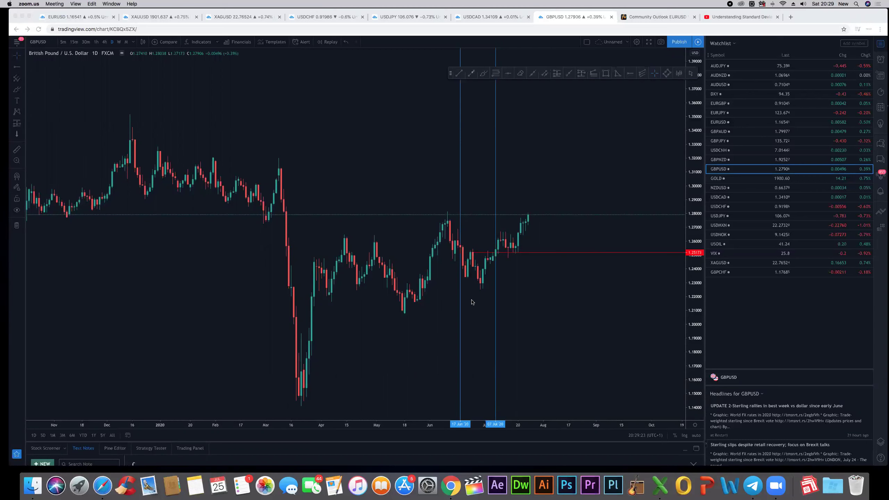
Remove the existing vertical lines and red horizontal ray from the GBPUSD daily chart.
left_click(16, 225)
left_click(16, 225)
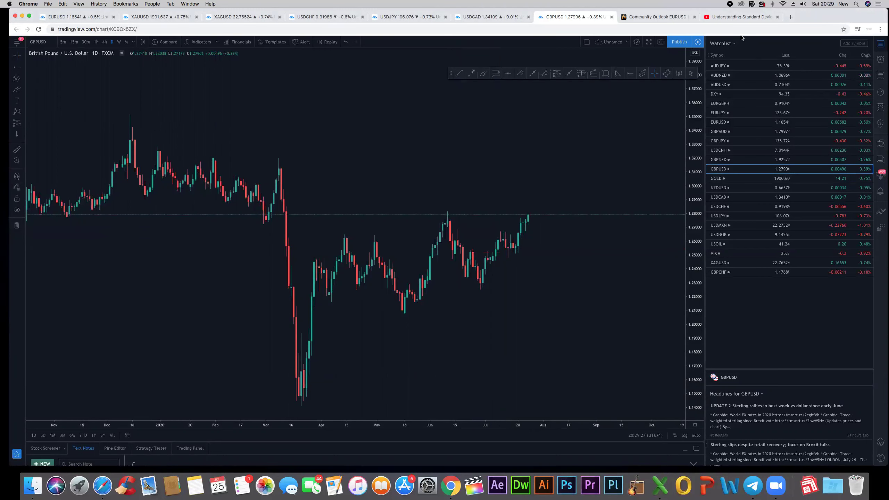
Switch to the YouTube video on standard deviation in trading and examine its bell curve with the 68%, 95% and 99.7% ranges.
left_click(741, 17)
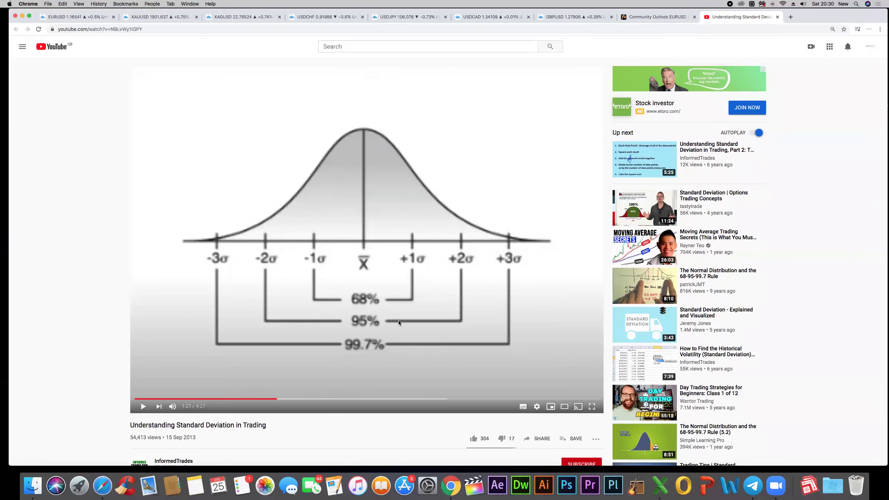
scroll(336, 140, "down", 1)
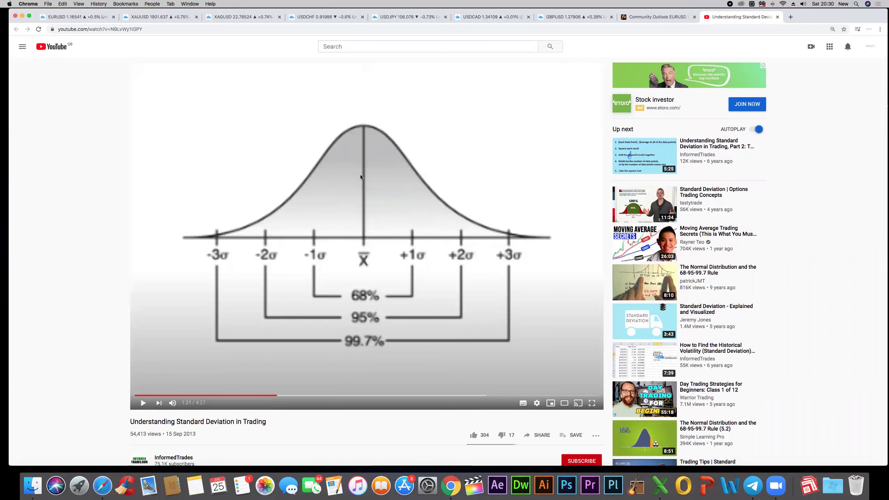
scroll(344, 182, "up", 1)
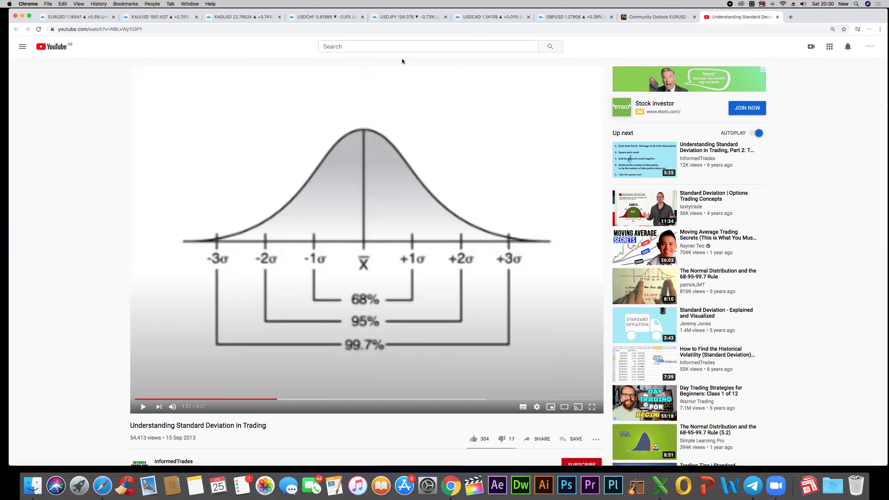
Return to the GBPUSD chart, search the indicators' public library for "stddev" and add the StdDev Indicator.
left_click(566, 18)
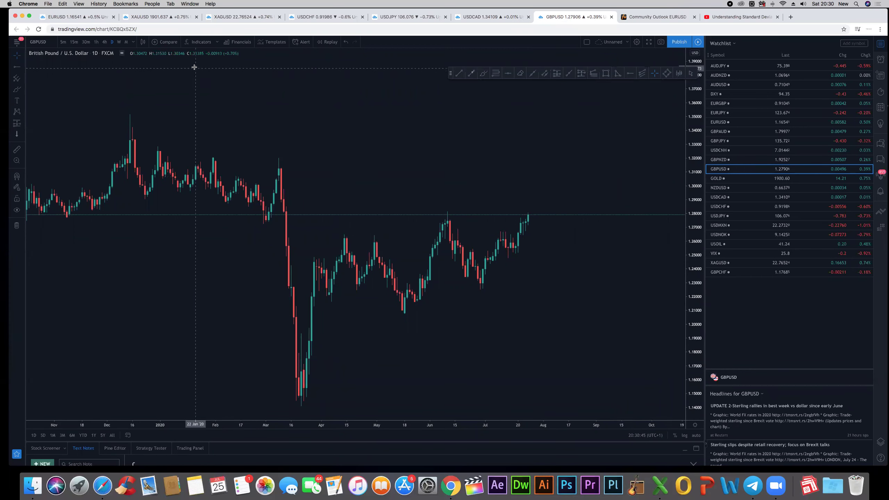
left_click(202, 43)
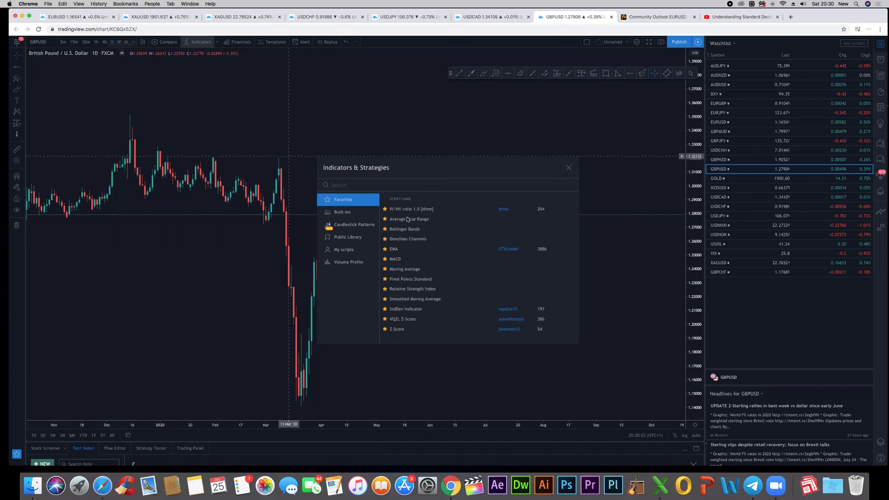
left_click(352, 241)
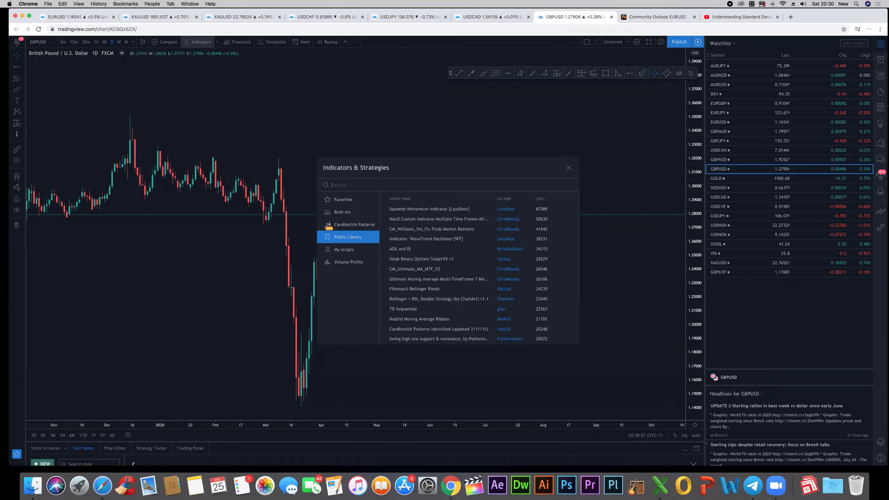
type("std")
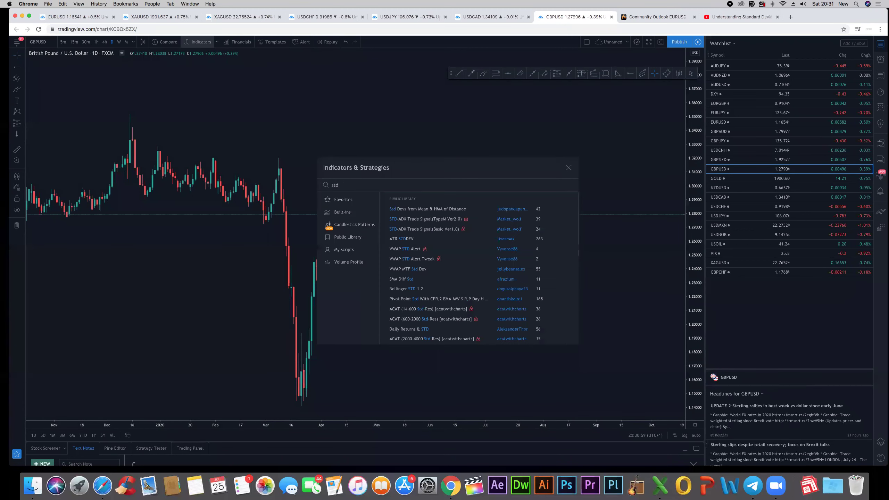
type("dev")
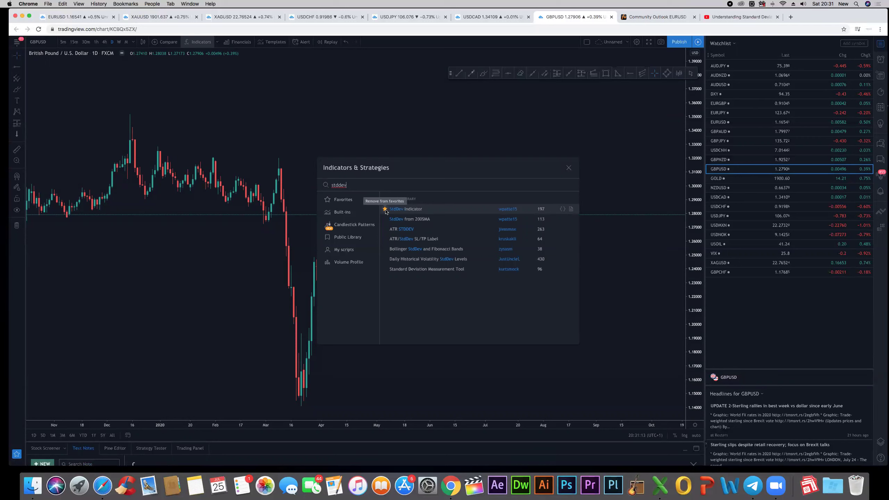
left_click(411, 210)
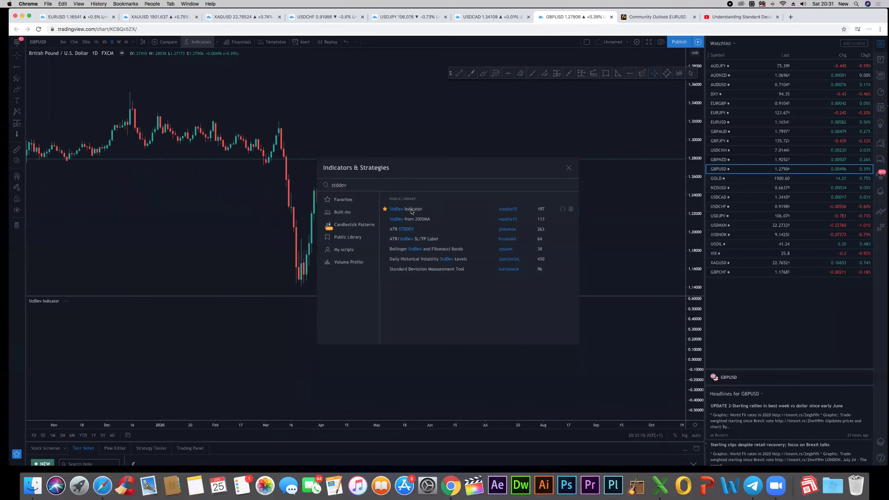
left_click(569, 168)
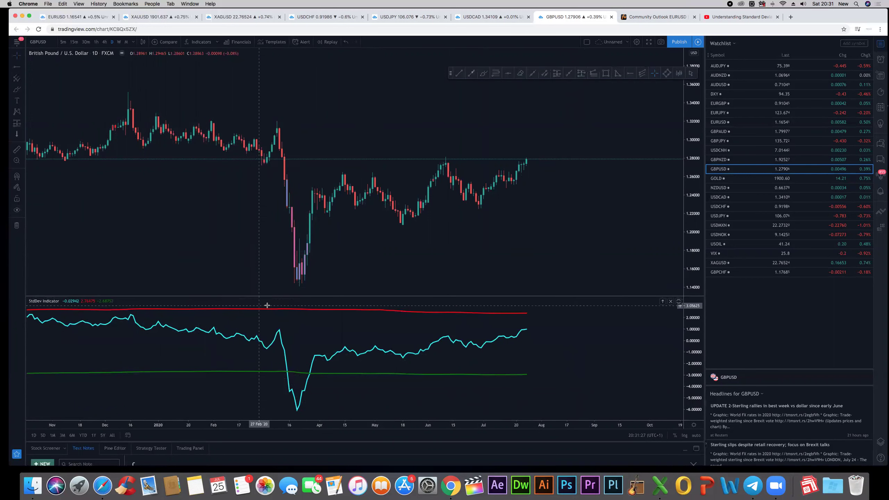
Examine several years of GBPUSD price history against the StdDev Indicator's bands and reset the price scale to automatic fit.
scroll(389, 228, "down", 3)
scroll(389, 229, "down", 3)
scroll(357, 229, "down", 3)
scroll(357, 228, "down", 5)
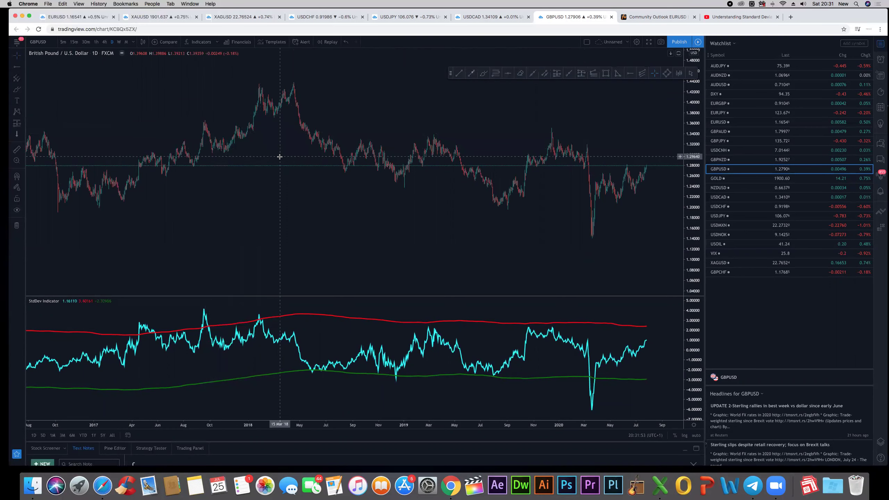
scroll(700, 341, "up", 5)
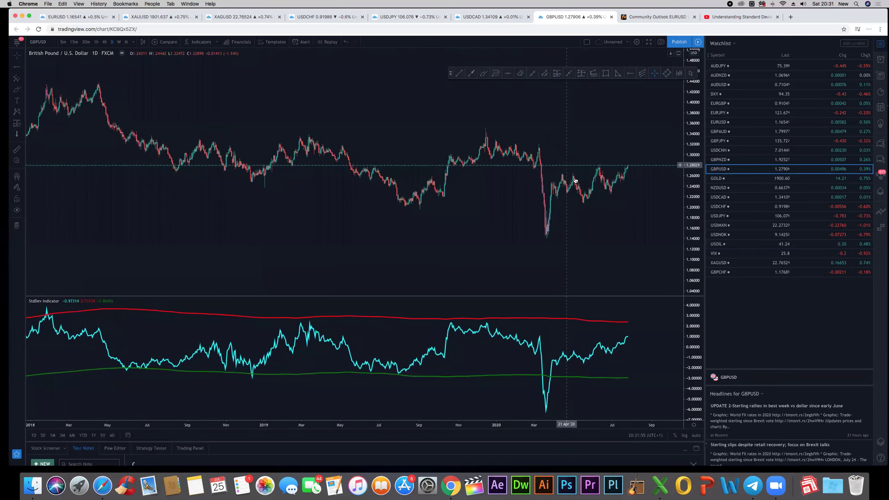
scroll(616, 226, "right", 1)
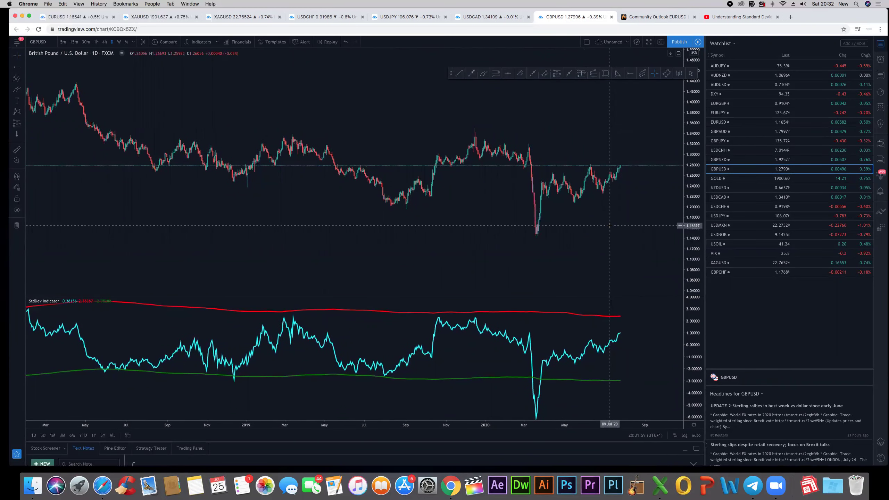
scroll(610, 226, "up", 4)
scroll(542, 195, "up", 1)
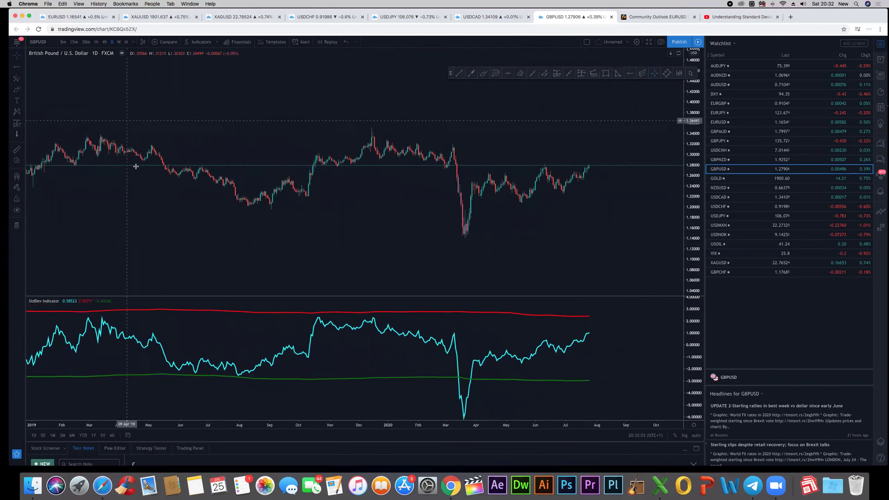
double_click(690, 211)
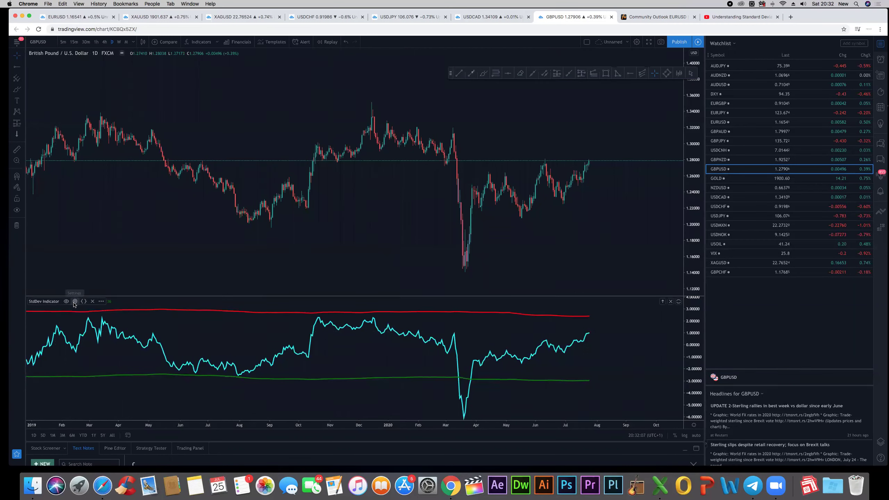
Review the StdDev Indicator's input and style settings.
left_click(75, 301)
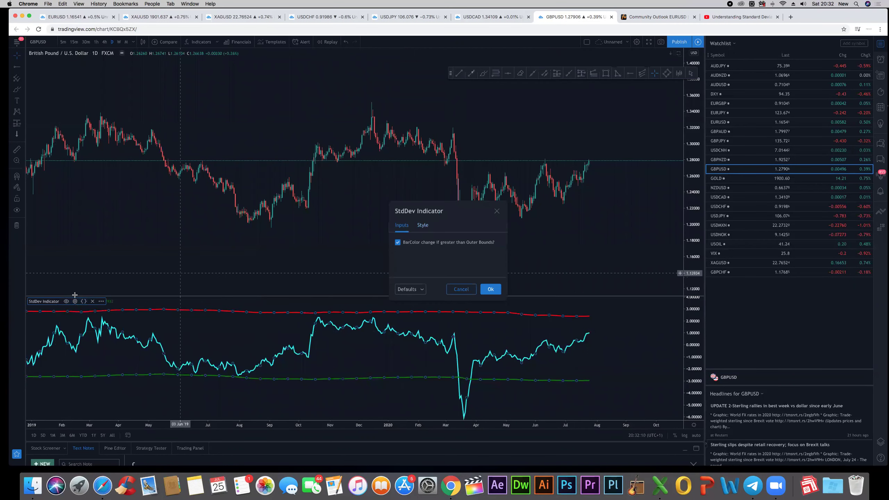
left_click(422, 225)
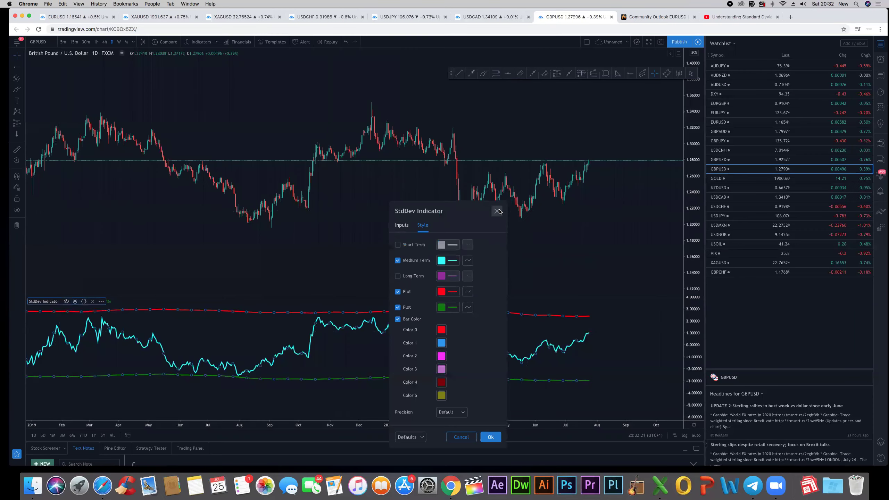
left_click(490, 437)
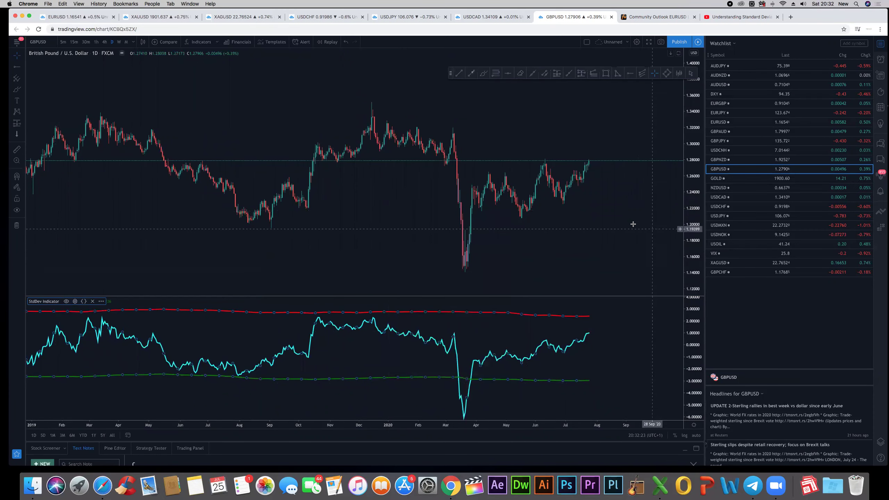
Draw a horizontal line across the StdDev Indicator pane and set its price coordinate to 0.
left_click(23, 67)
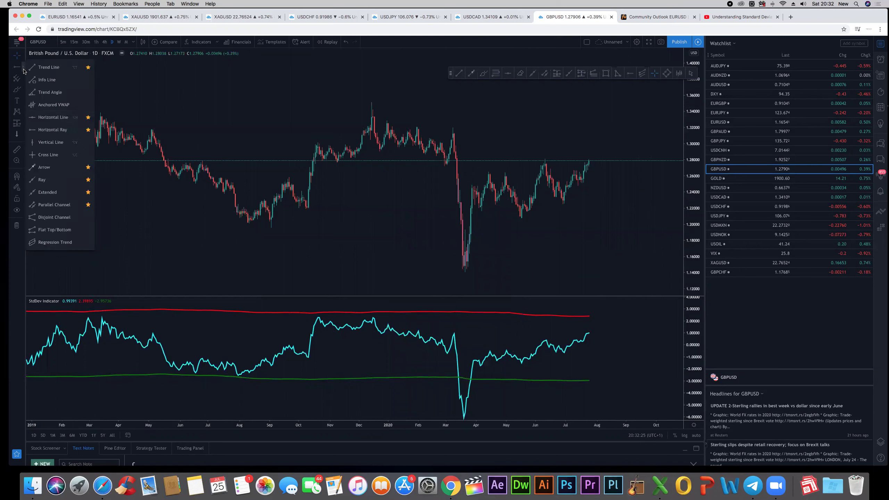
left_click(420, 346)
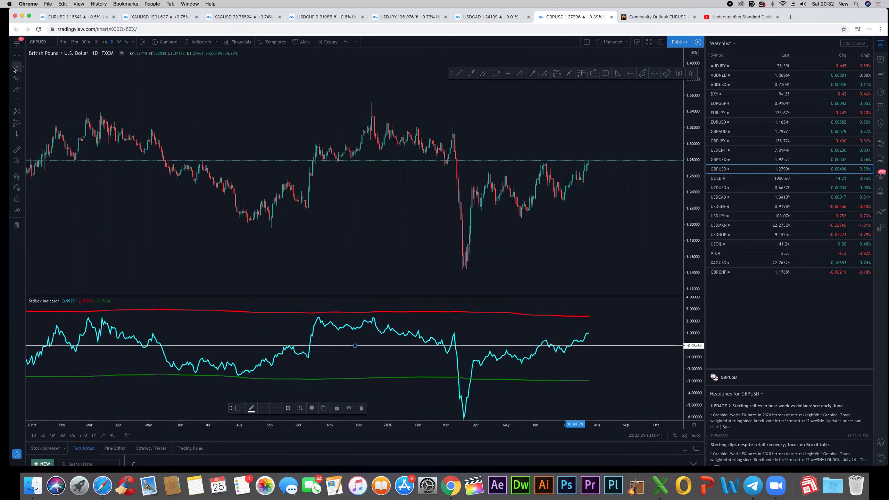
double_click(596, 346)
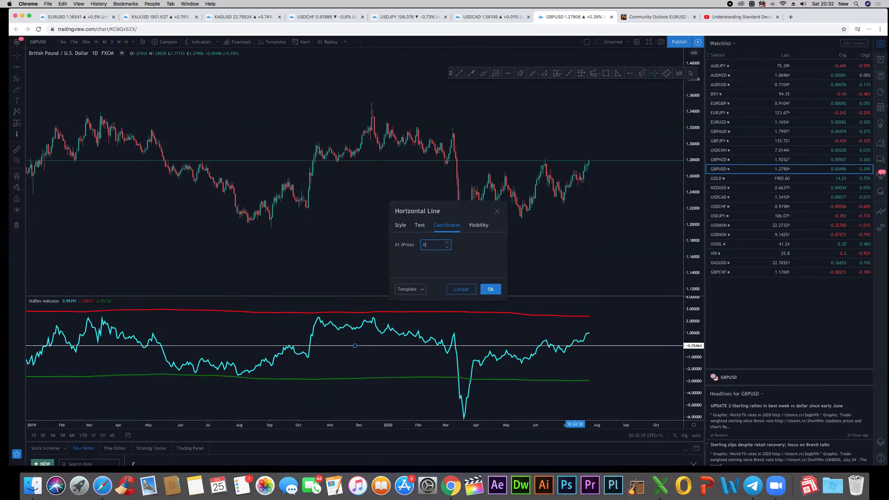
Style the indicator's zero line as a teal dashed line and apply the settings.
left_click(401, 226)
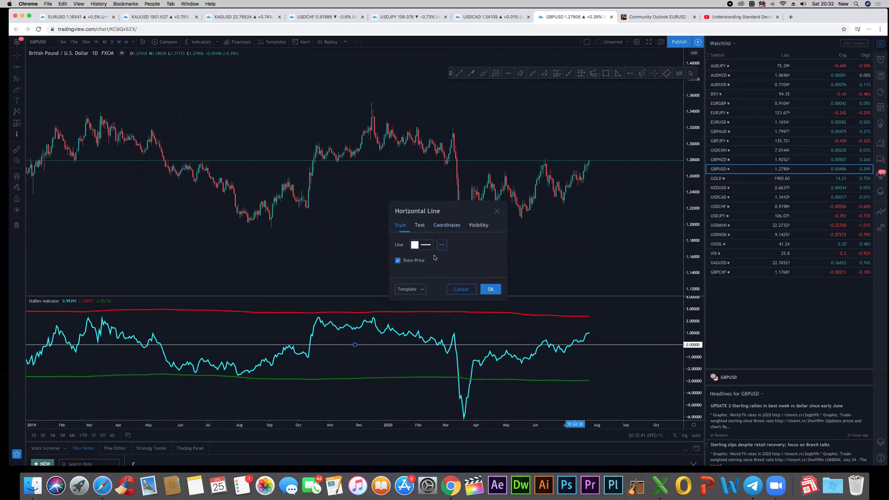
left_click(427, 247)
left_click(460, 265)
left_click(441, 245)
left_click(455, 267)
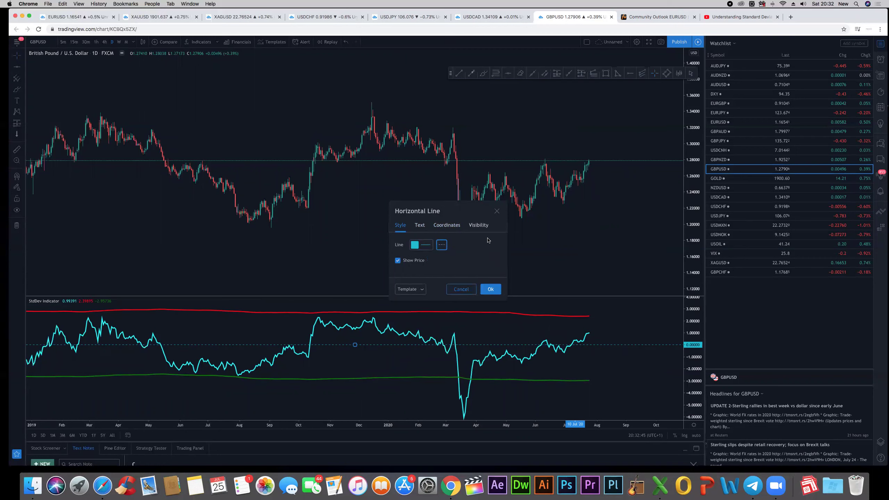
left_click(490, 289)
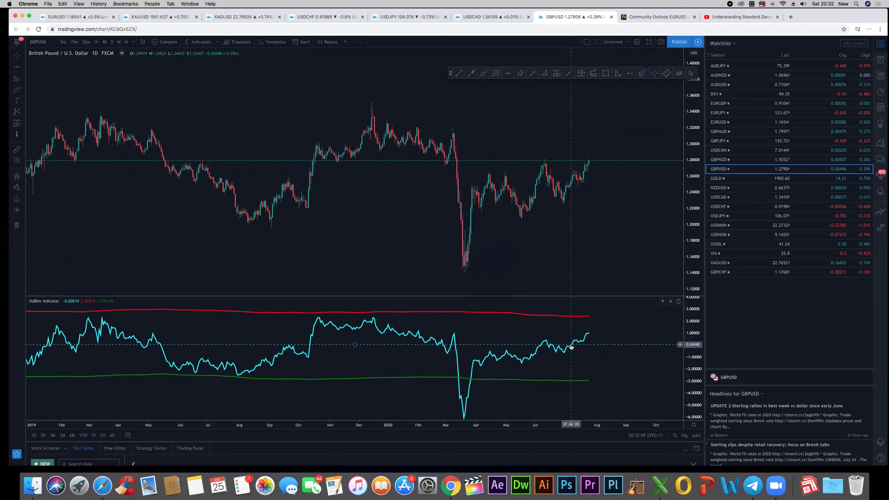
Place a vertical line on the price chart at 7 July 2020, where the StdDev line crosses zero.
left_click(22, 67)
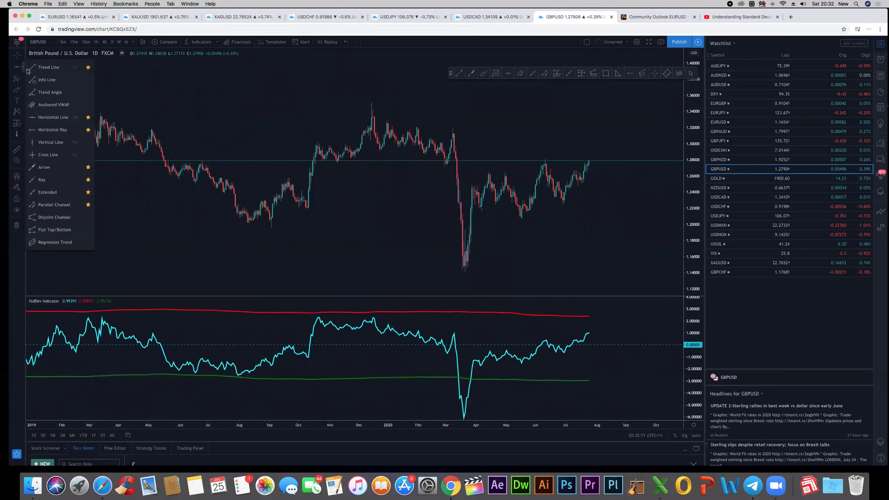
left_click(50, 143)
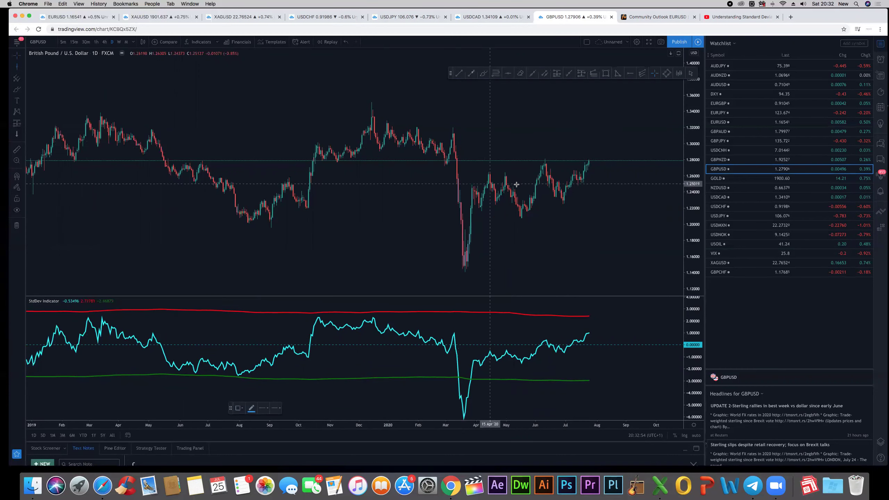
left_click(571, 212)
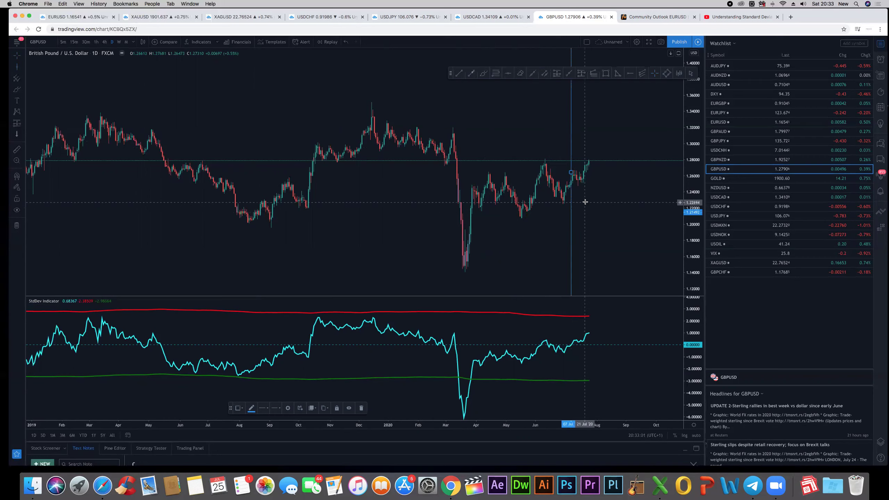
Draw a horizontal ray at about 1.251, starting from the price candle at the 7 July 2020 vertical line.
scroll(575, 196, "up", 5)
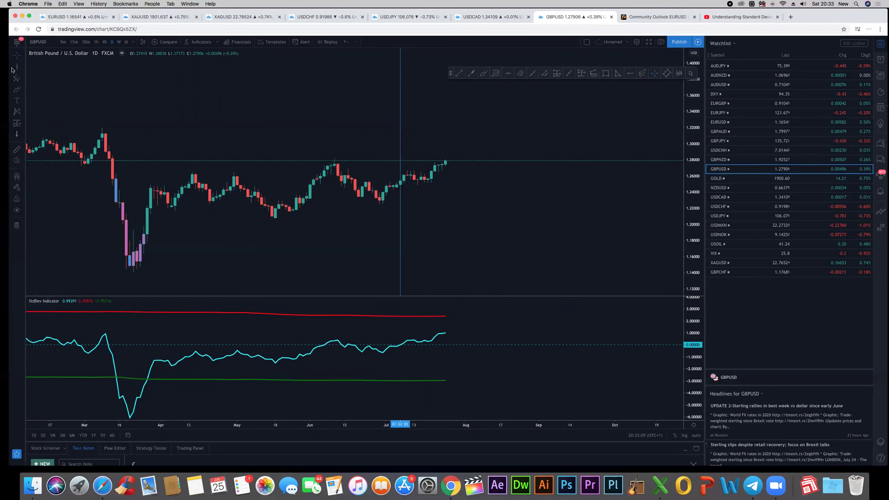
left_click(24, 69)
left_click(49, 129)
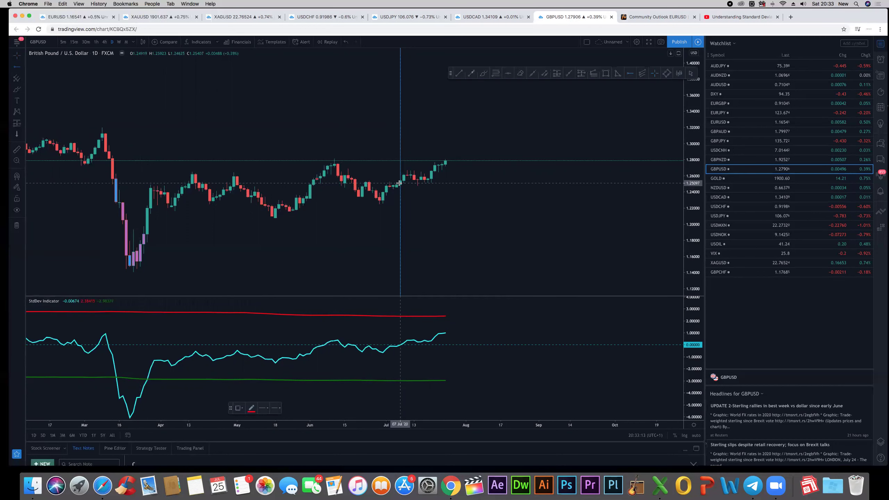
left_click(400, 182)
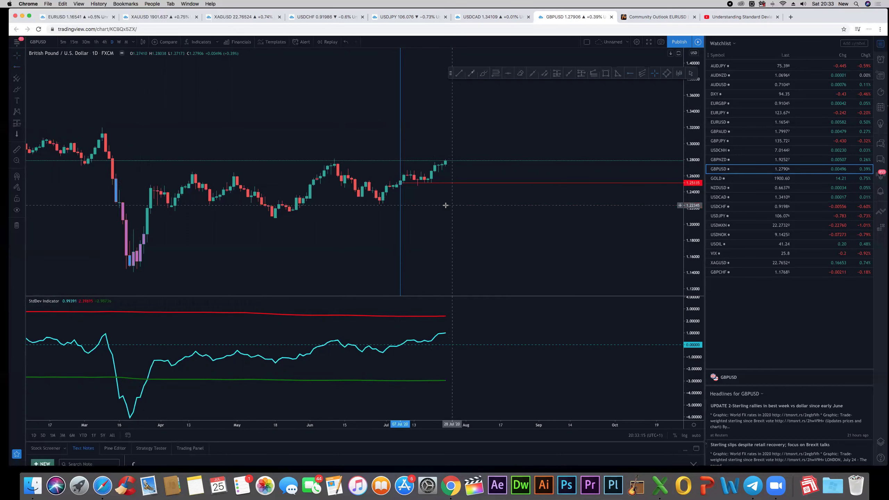
scroll(465, 202, "down", 2)
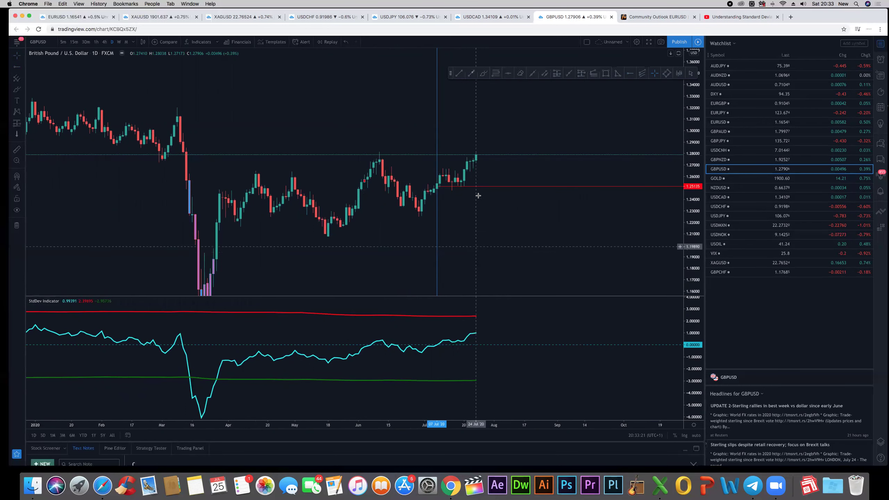
Look again at the bell curve in the standard deviation video and return to the GBPUSD chart.
left_click(724, 17)
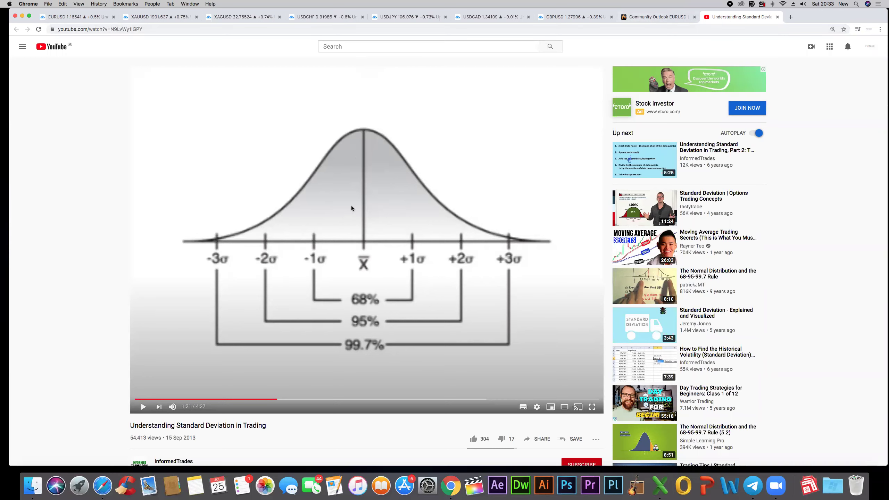
left_click(568, 17)
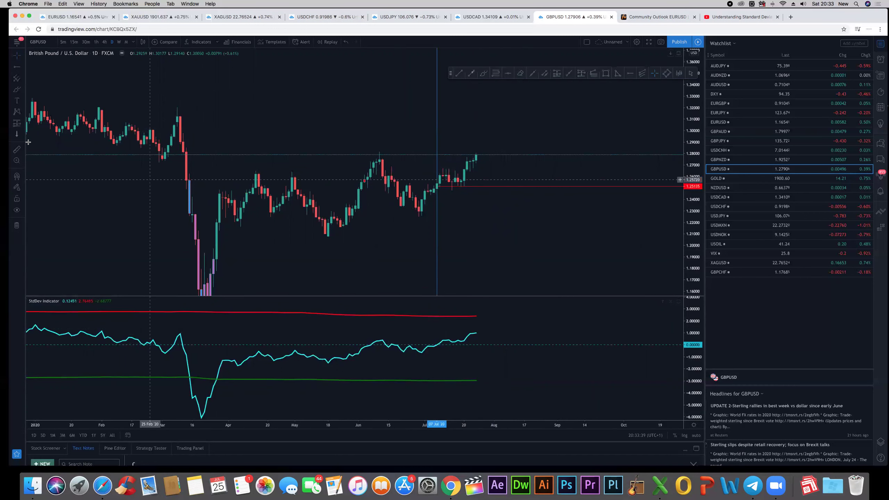
Place a horizontal line in the StdDev Indicator pane at about 1.116, just above the latest indicator value.
left_click(21, 66)
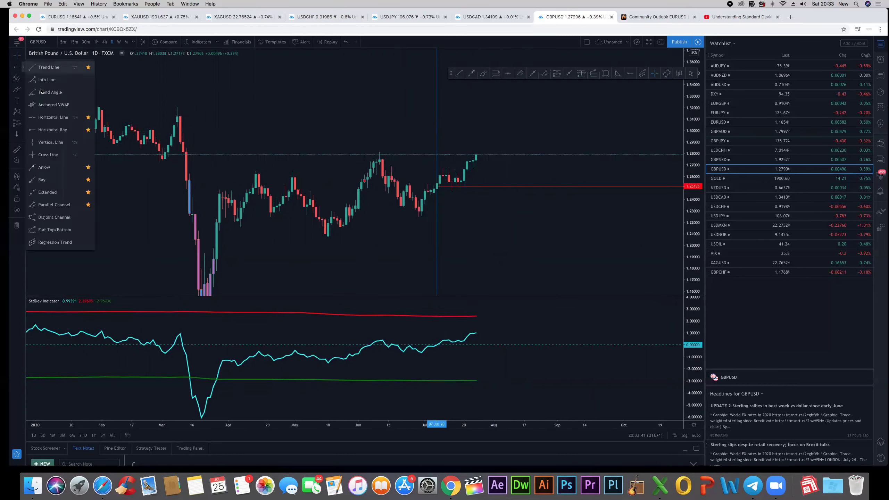
left_click(49, 117)
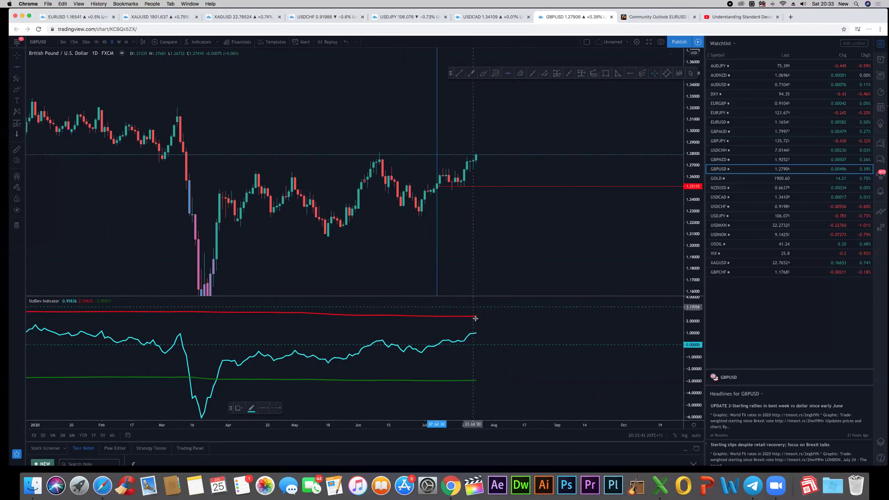
left_click(492, 332)
Restyle the new horizontal line in the StdDev pane as a thicker, solid white line.
double_click(495, 332)
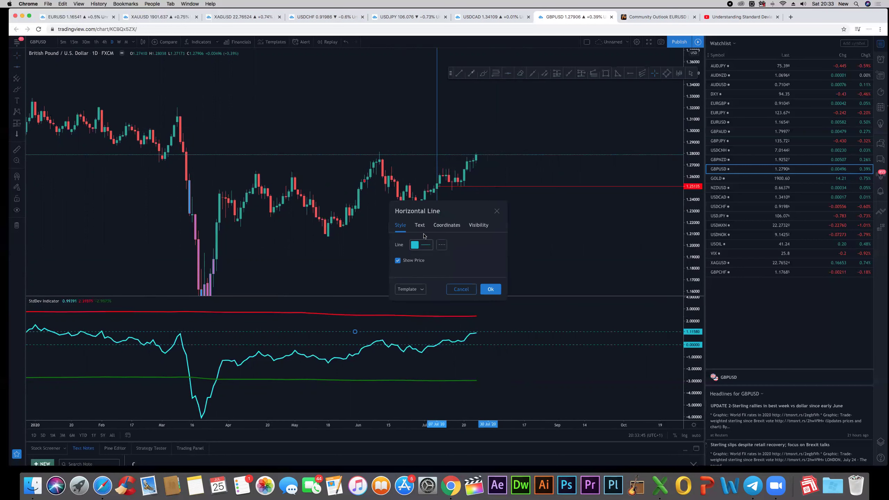
left_click(421, 226)
left_click(443, 225)
left_click(398, 226)
left_click(441, 245)
left_click(452, 253)
left_click(426, 246)
left_click(416, 258)
left_click(474, 245)
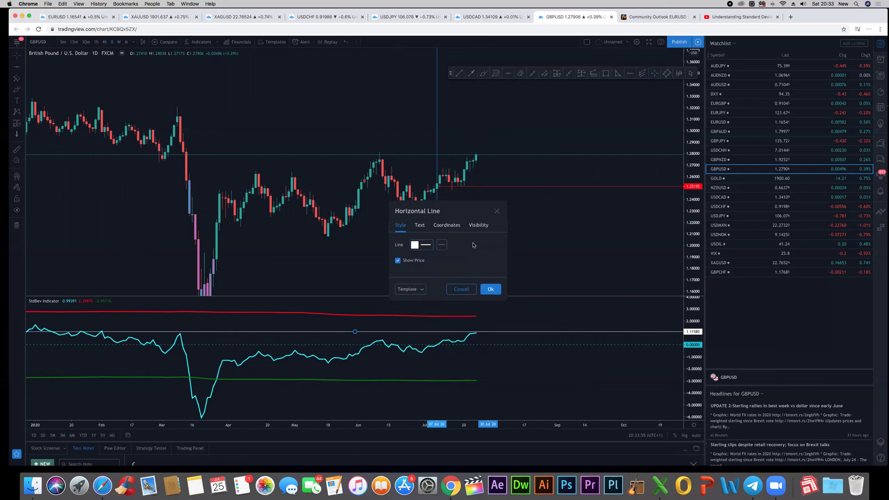
Set the white horizontal line's price coordinate to 1.00000 and apply the settings.
left_click(440, 226)
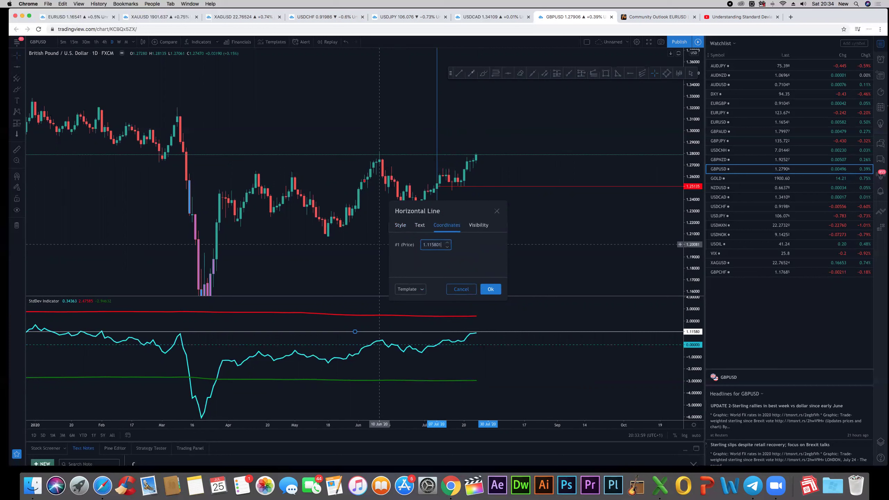
key("BackSpace")
key("BackSpace")
key("BackSpace")
key("BackSpace")
key("BackSpace")
key("BackSpace")
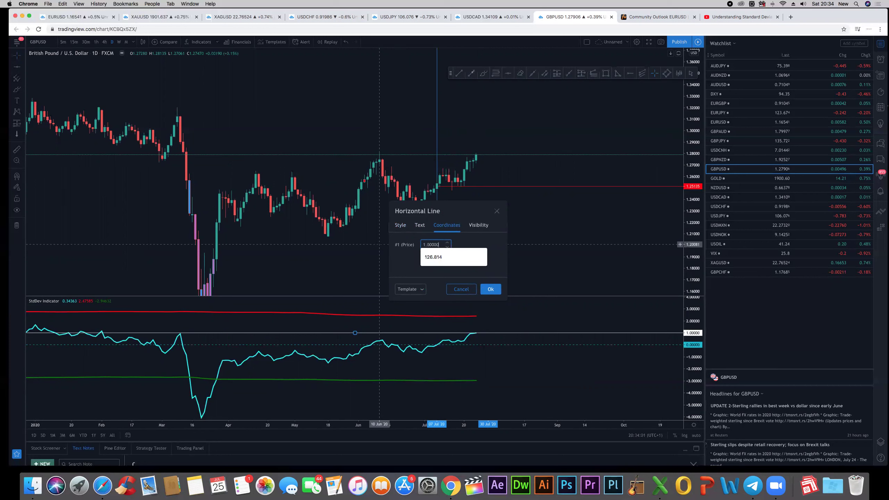
key("Return")
left_click(530, 251)
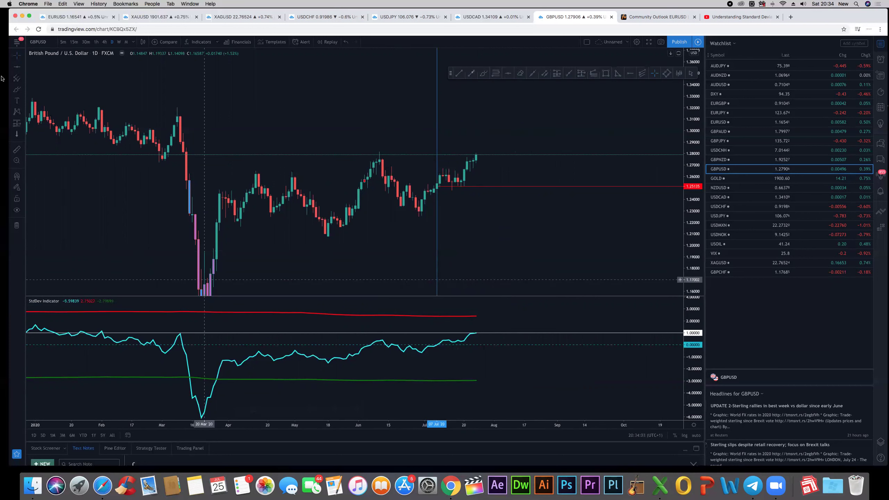
Add a second horizontal line to the StdDev pane and set its price coordinate to 2.
left_click(532, 320)
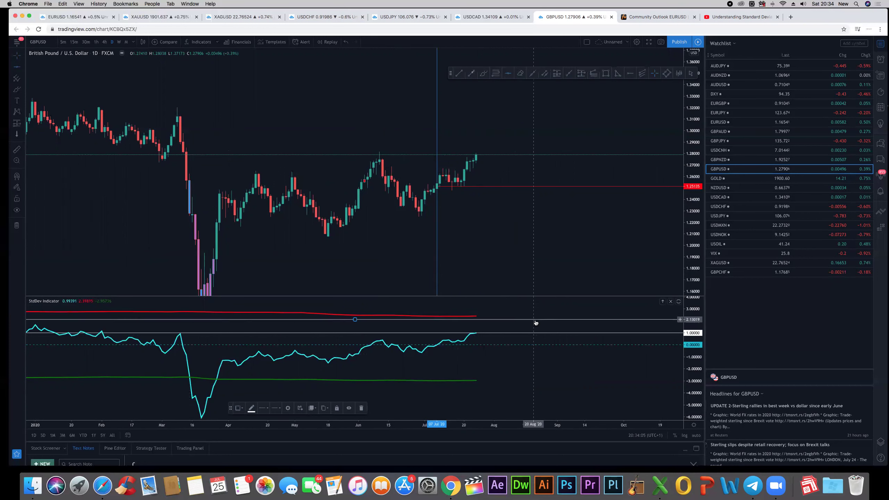
double_click(532, 319)
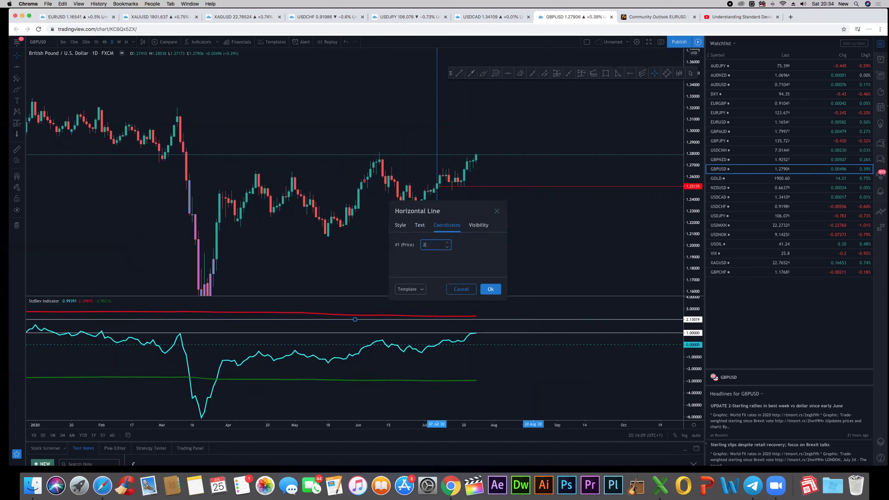
left_click(490, 288)
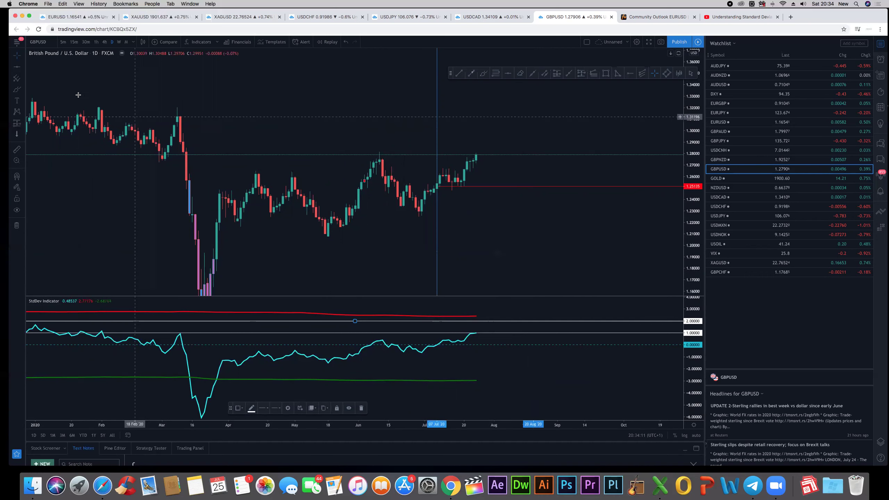
Add a third horizontal line to the StdDev pane and set its price coordinate to 3.00000.
left_click(490, 310)
double_click(493, 311)
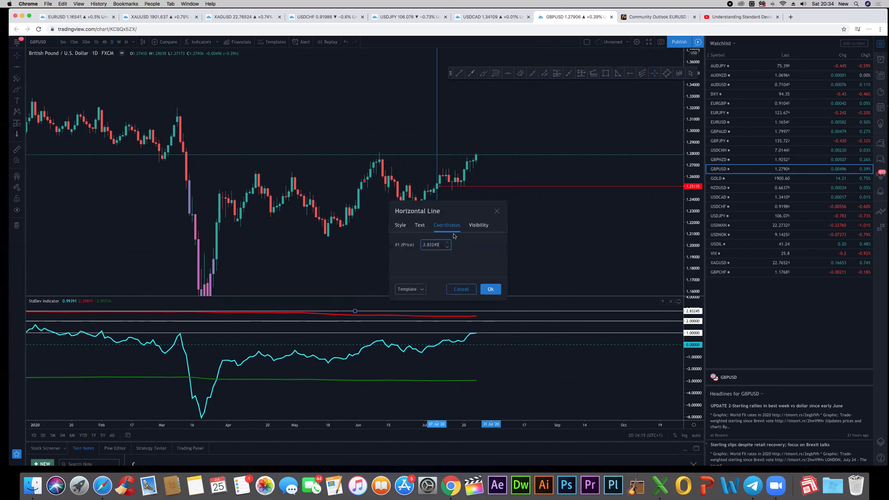
type("3.00000")
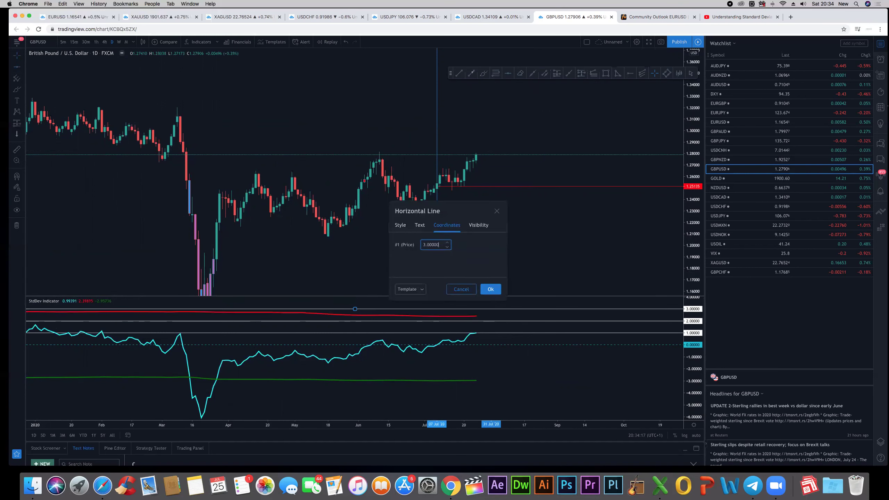
left_click(486, 289)
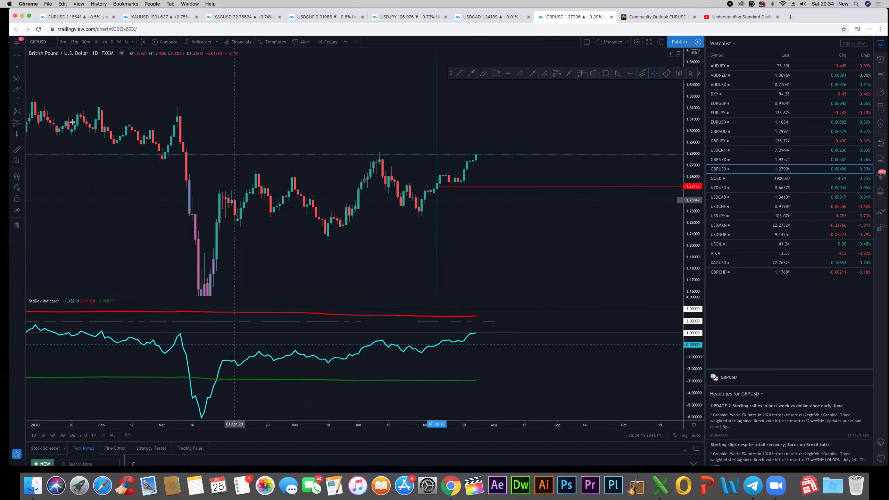
Add a horizontal line below zero in the StdDev pane and set its price coordinate to -1.00000.
key("alt+h")
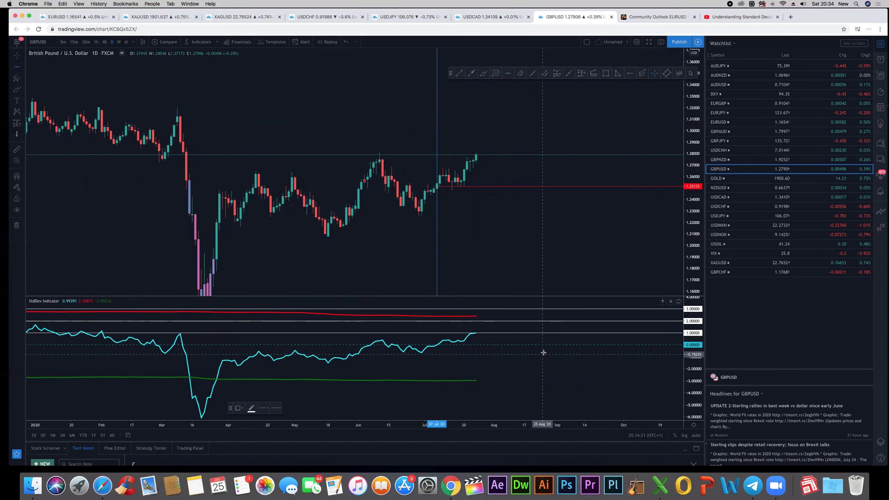
left_click(541, 357)
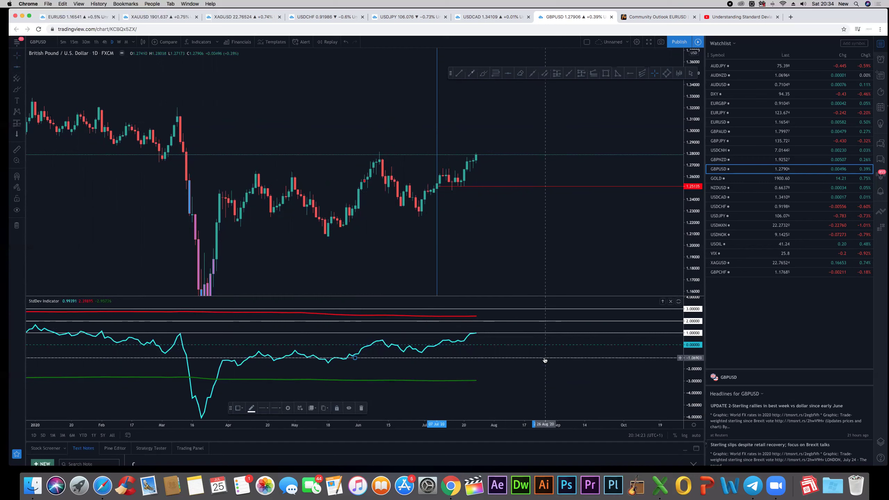
double_click(544, 359)
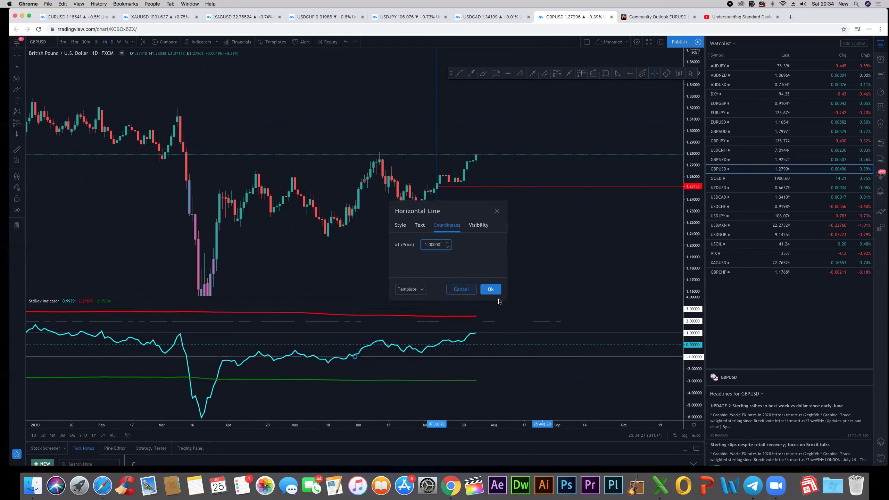
left_click(491, 289)
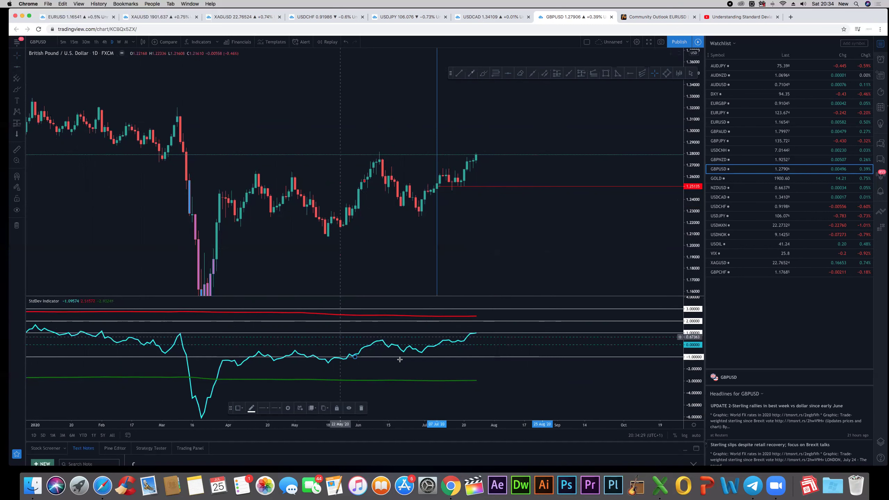
Add another horizontal line below the -1 level in the StdDev pane and set its price coordinate to -2.
left_click_drag(418, 357, 420, 367)
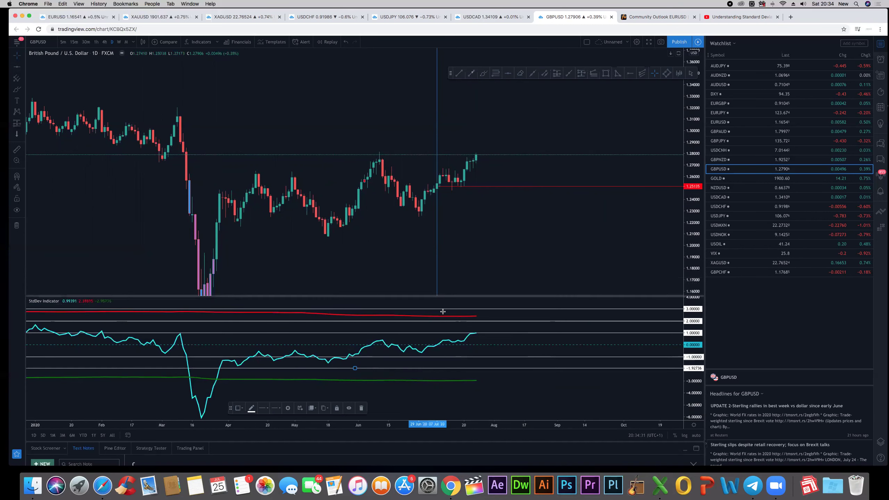
double_click(382, 370)
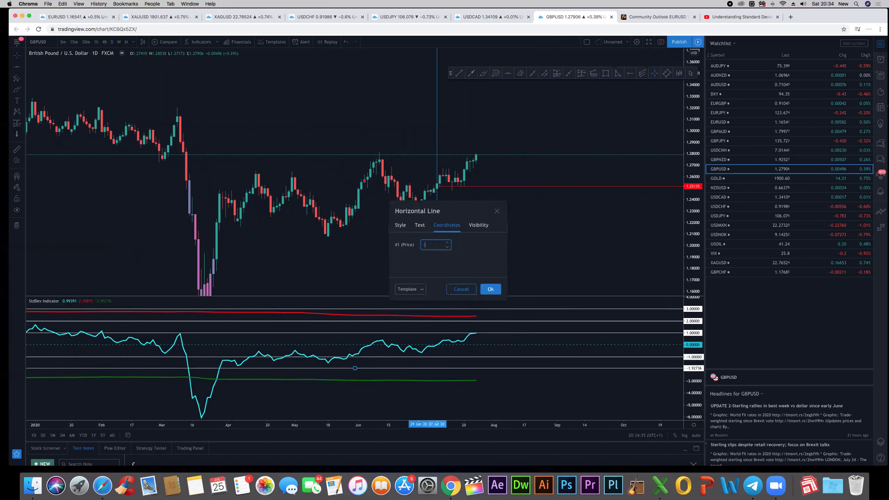
left_click(490, 289)
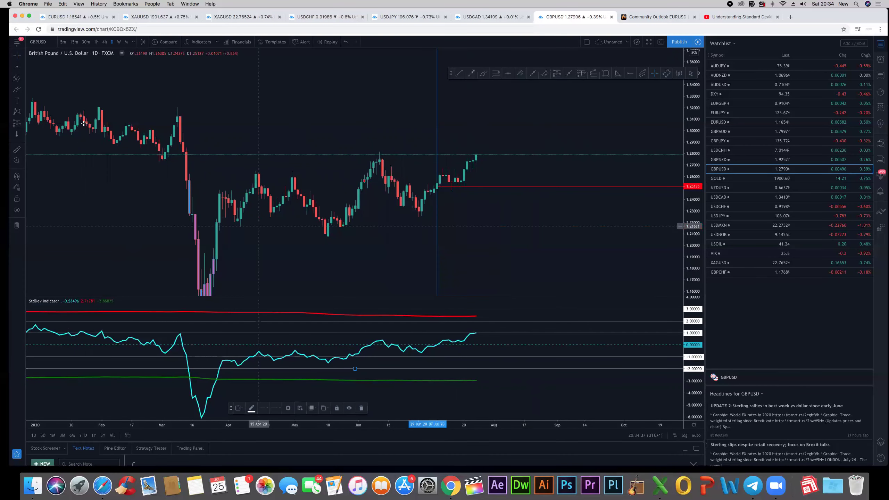
Add a horizontal line near the green lower band in the StdDev pane and set its price coordinate to -3.
left_click(464, 379)
double_click(463, 379)
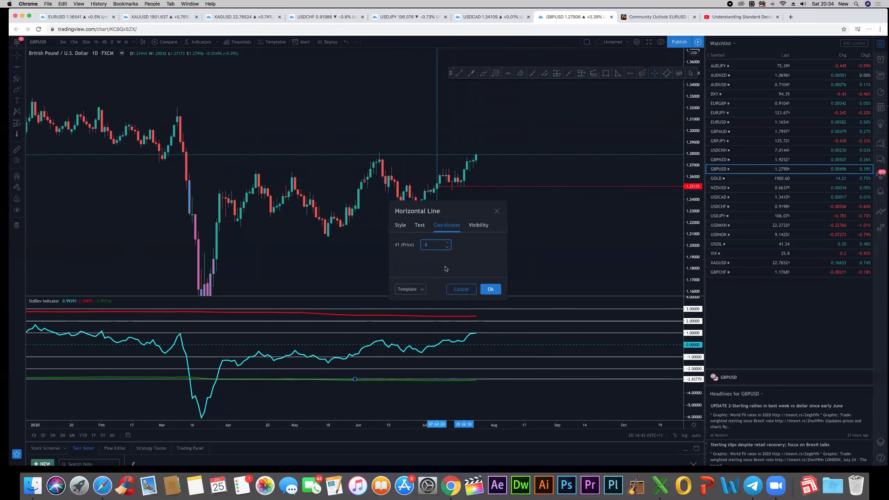
left_click(490, 289)
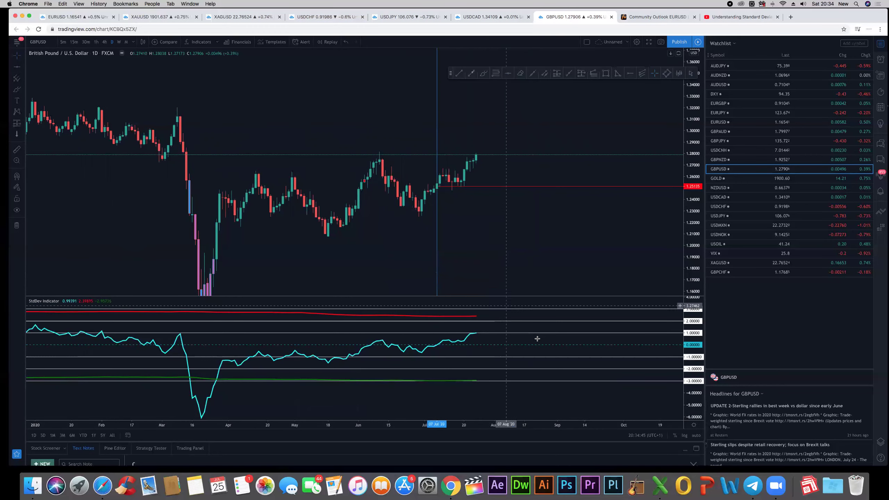
Examine the GBPUSD price history against the StdDev line's position relative to the deviation levels, including the March 2020 drop and the latest candles.
scroll(537, 339, "down", 5)
mouse_move(692, 350)
left_mouse_down()
mouse_move(681, 329)
mouse_move(688, 356)
left_mouse_up()
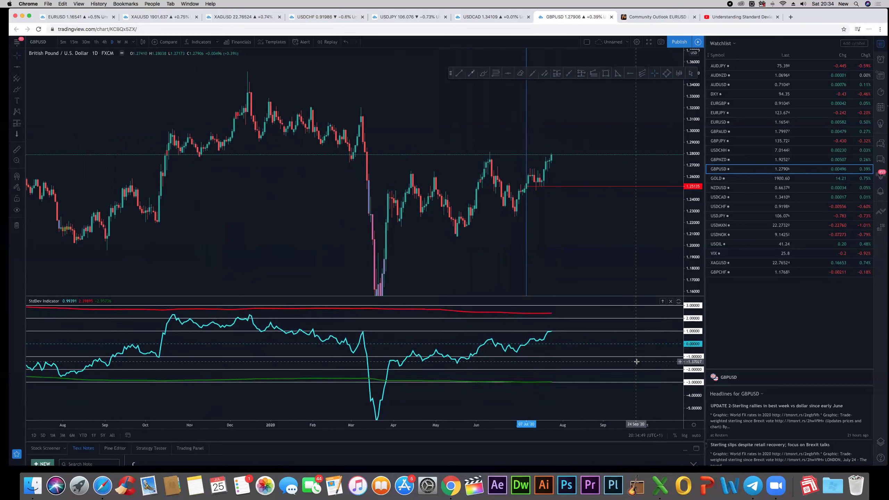
scroll(636, 362, "down", 5)
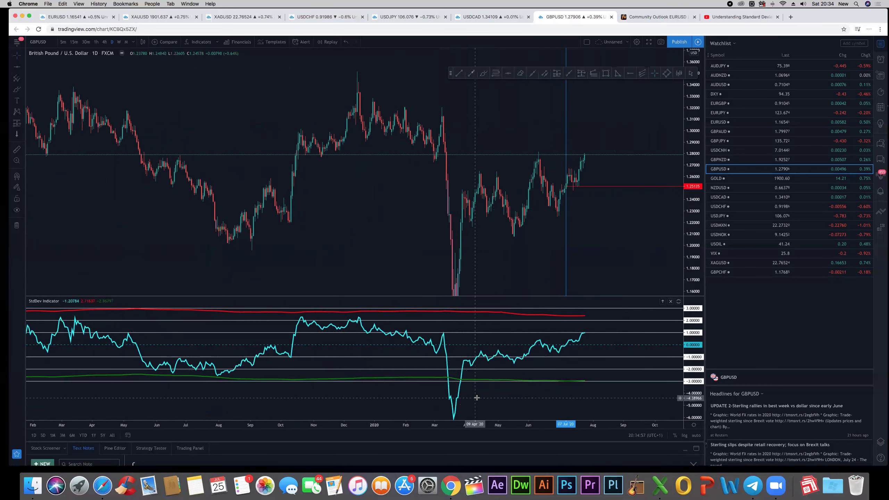
left_click_drag(684, 191, 684, 242)
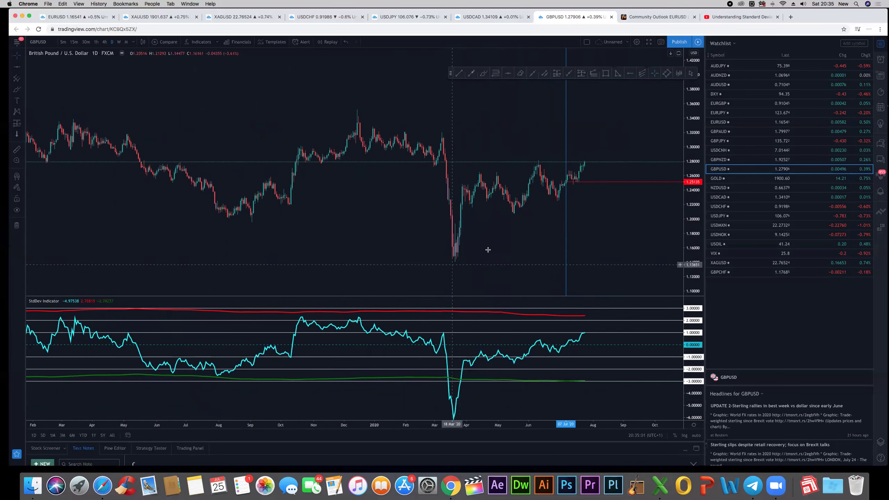
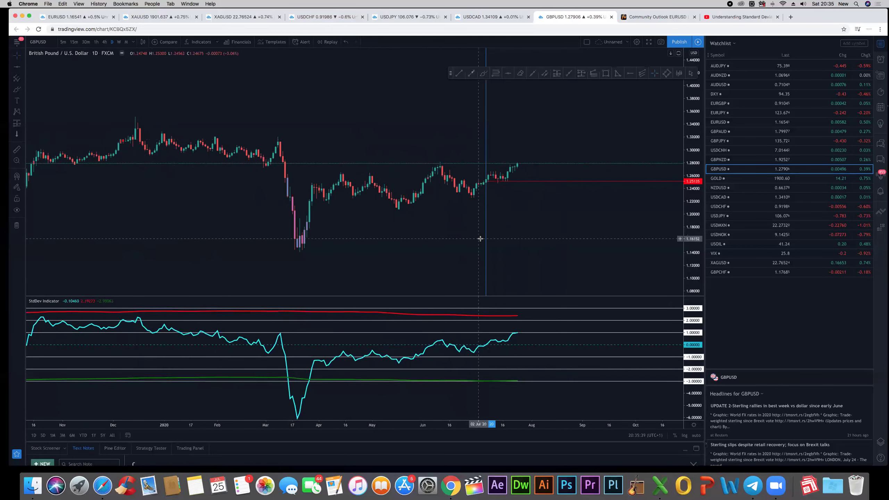
scroll(478, 239, "up", 2)
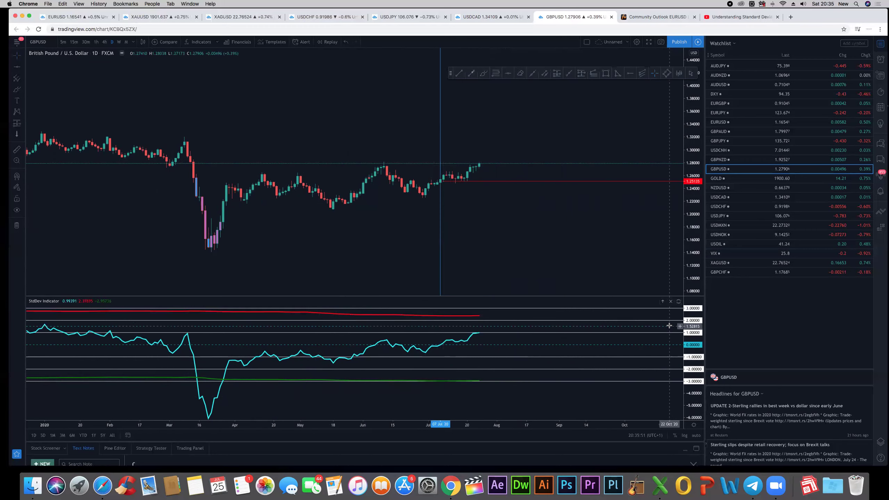
scroll(704, 343, "down", 2)
left_click_drag(704, 343, 704, 322)
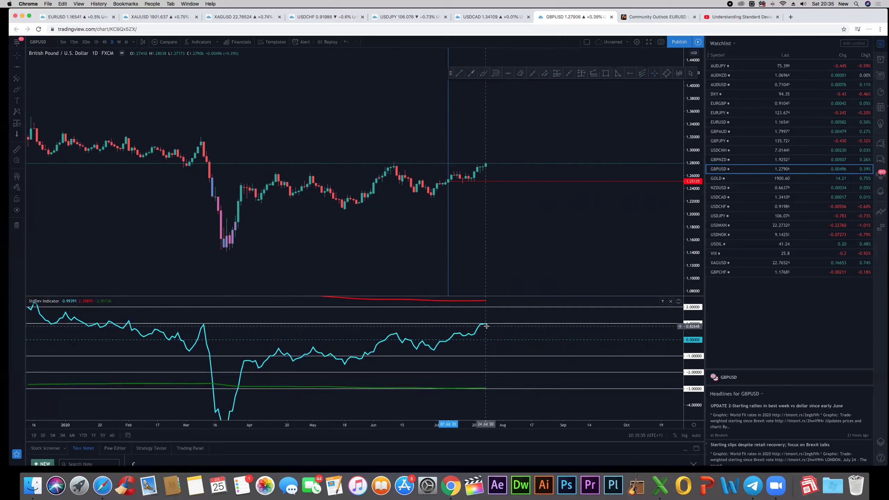
scroll(477, 273, "up", 2)
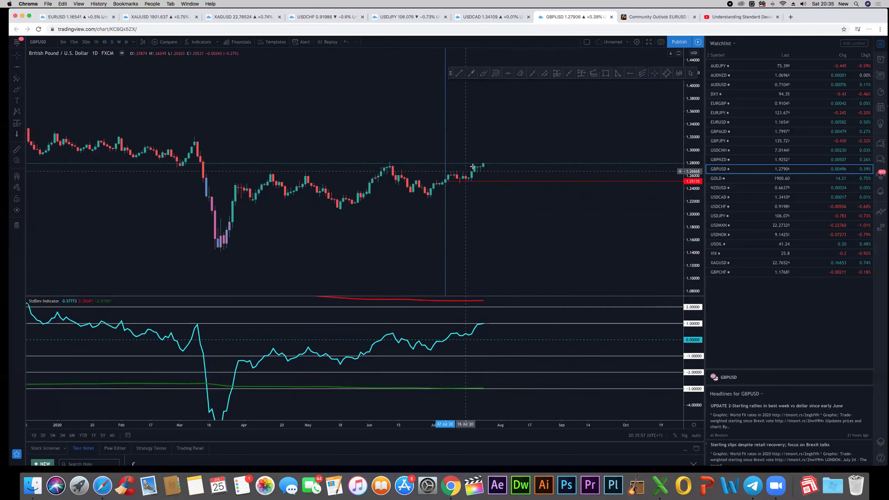
Place a horizontal line on the price chart at about 1.2798, by the latest candles, and label it "+1 DEV".
left_click(18, 67)
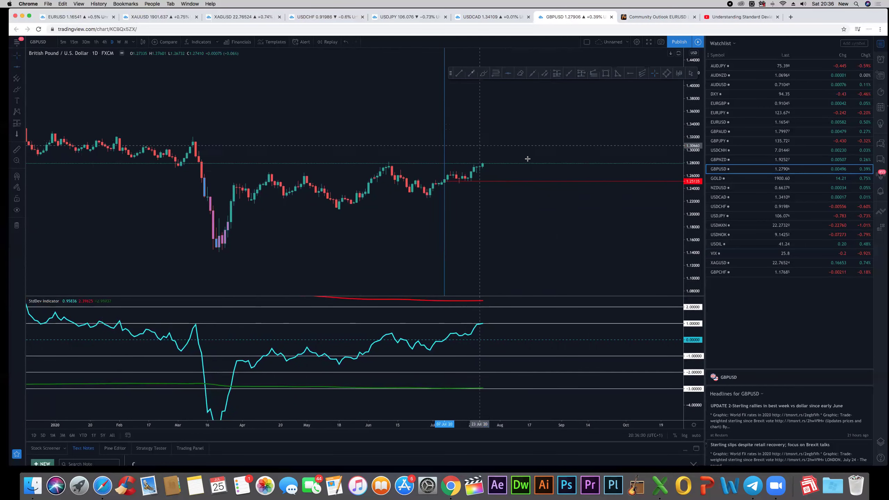
left_click(467, 162)
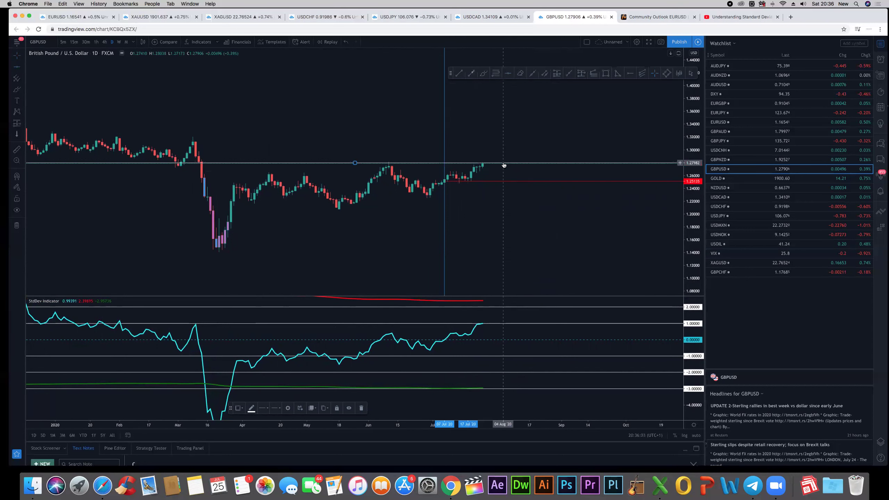
double_click(503, 165)
left_click(420, 225)
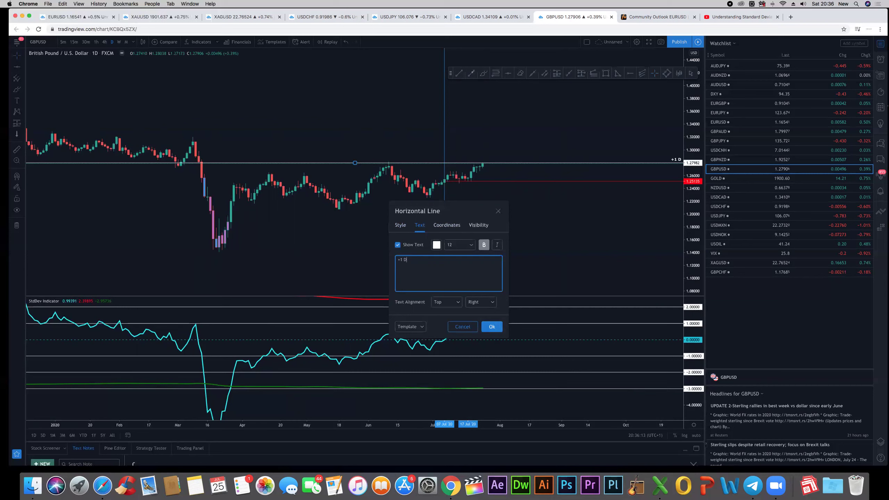
left_click(491, 326)
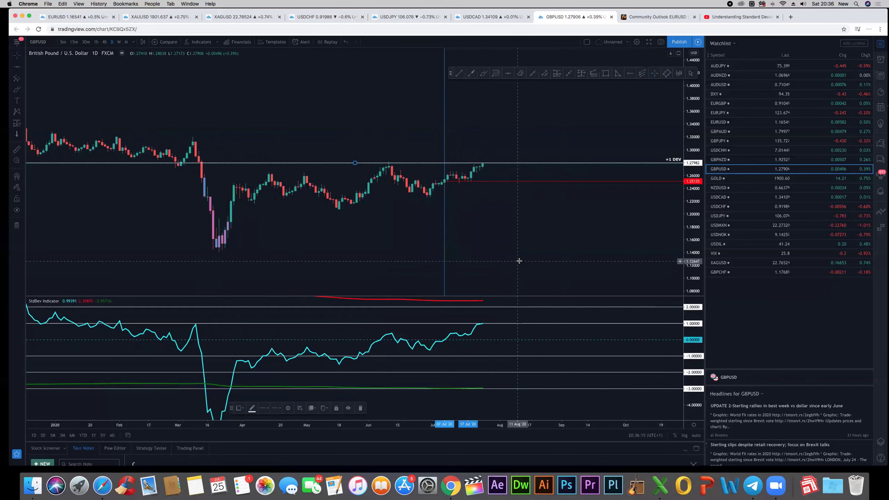
Place a horizontal line on the price chart at about 1.3236, by the mid-December 2019 candles, and label it "+2 DEV".
scroll(466, 328, "down", 5)
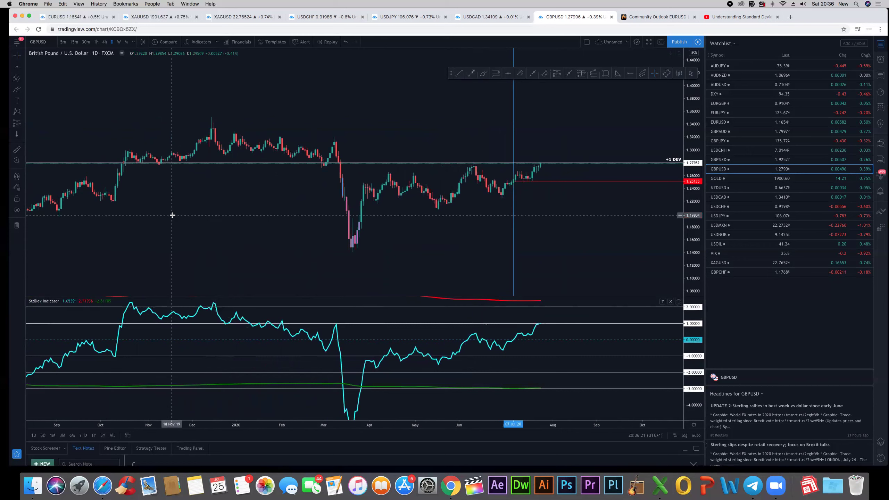
left_click(17, 67)
left_click(245, 317)
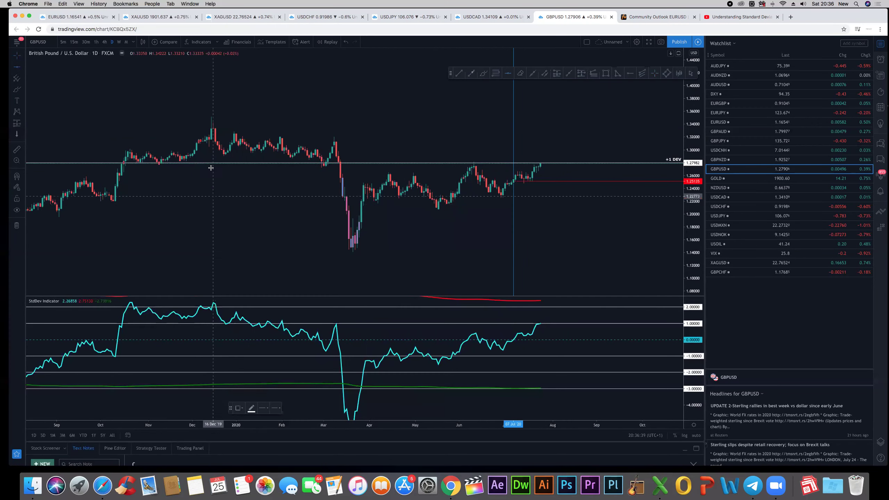
left_click(215, 134)
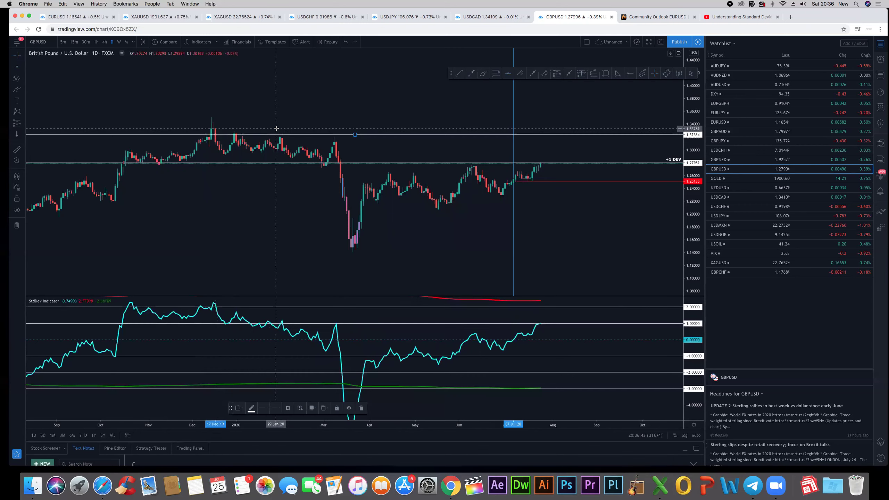
double_click(402, 135)
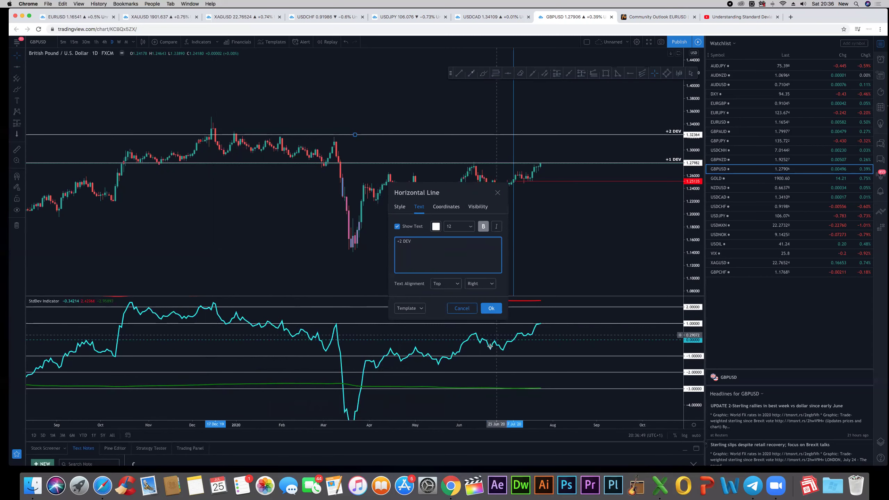
left_click(490, 308)
Place a horizontal line on the price chart at about 1.2256, by the late May 2020 candles, and label it "-1 DEV".
left_click_drag(692, 136, 611, 228)
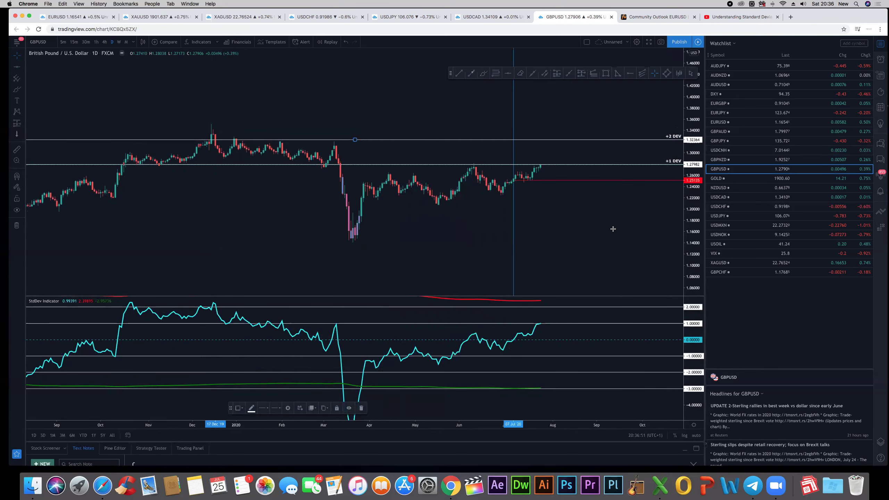
left_click(154, 141)
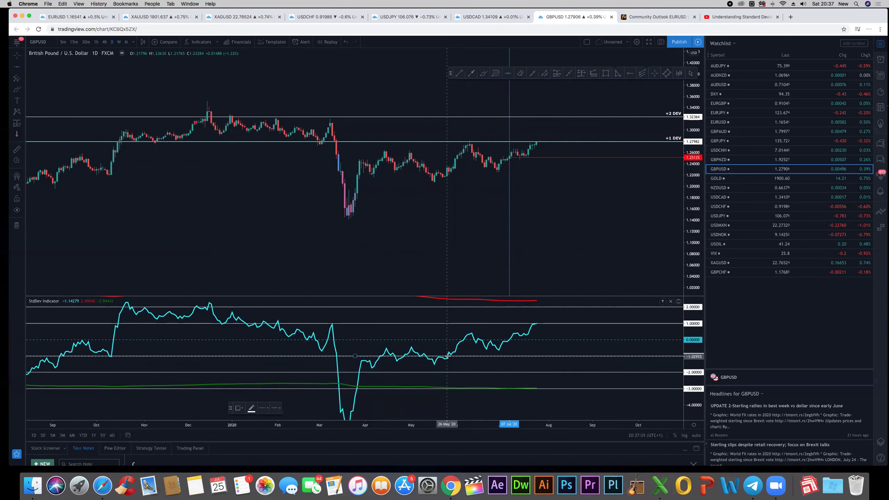
left_click(447, 171)
double_click(461, 174)
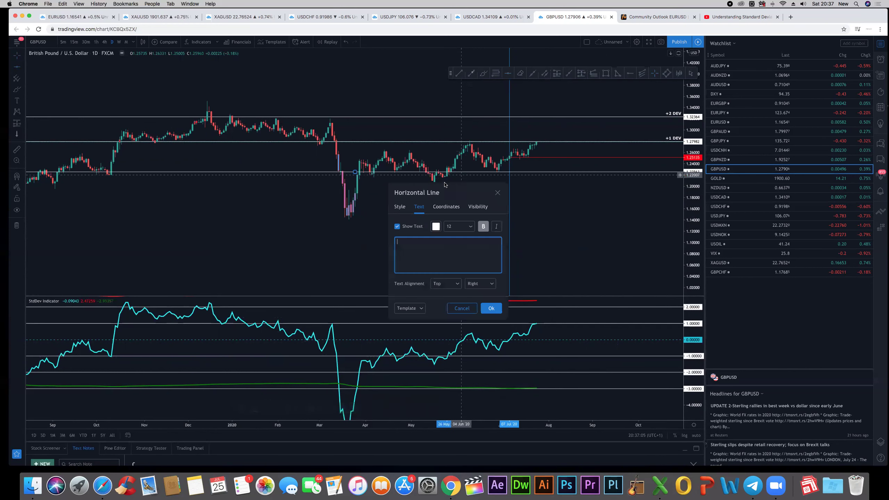
left_click(445, 207)
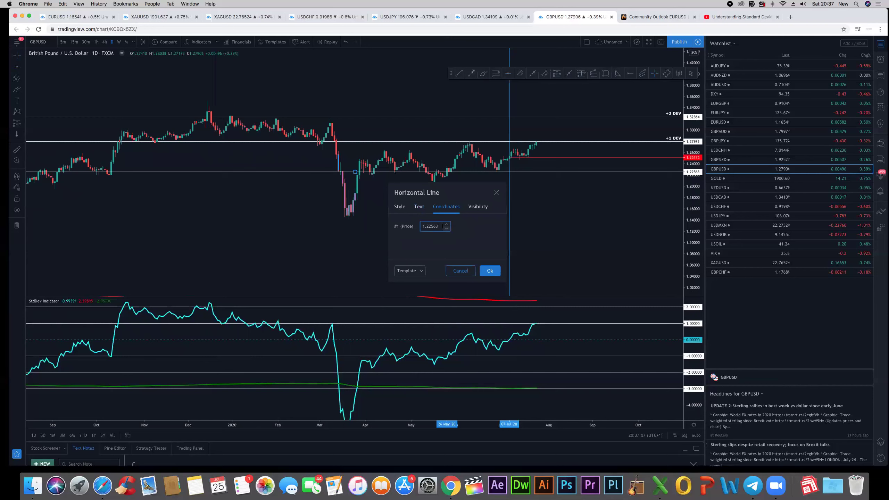
left_click(400, 207)
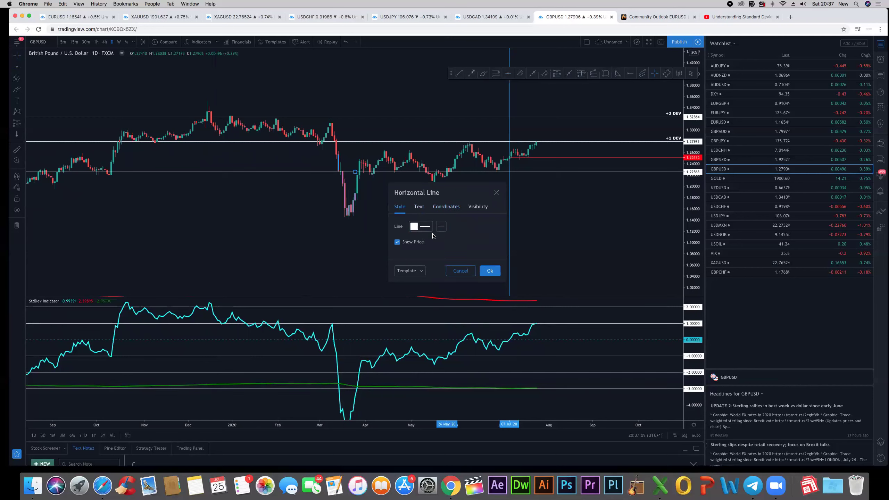
left_click(417, 208)
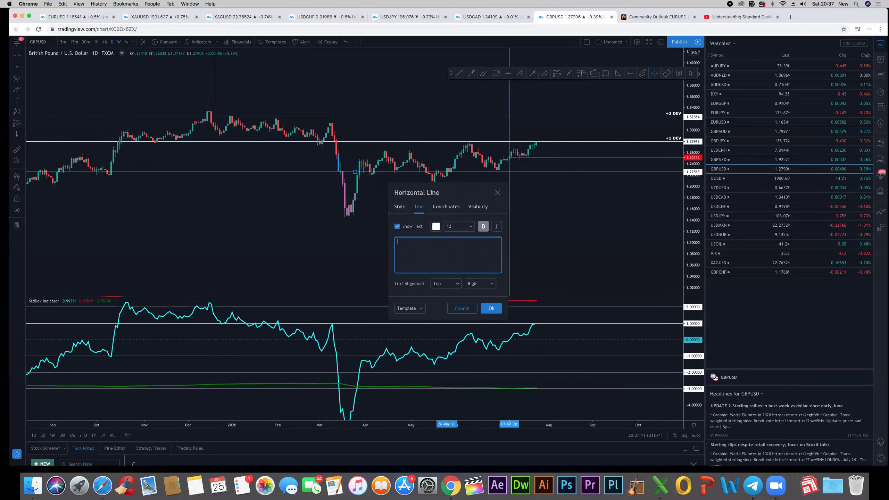
type("-1 DEV")
left_click(491, 308)
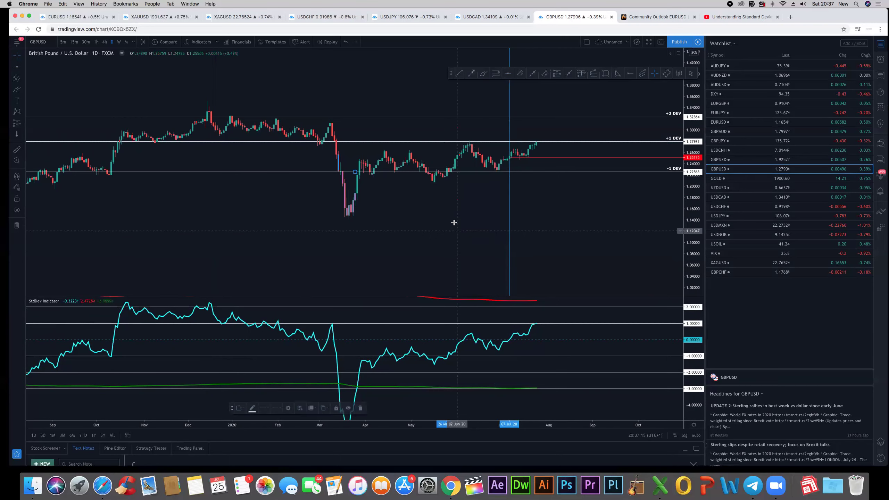
Place a horizontal line on the price chart at about 1.2128, by the August 2019 lows, and label it "-2 DEV".
left_click(227, 323)
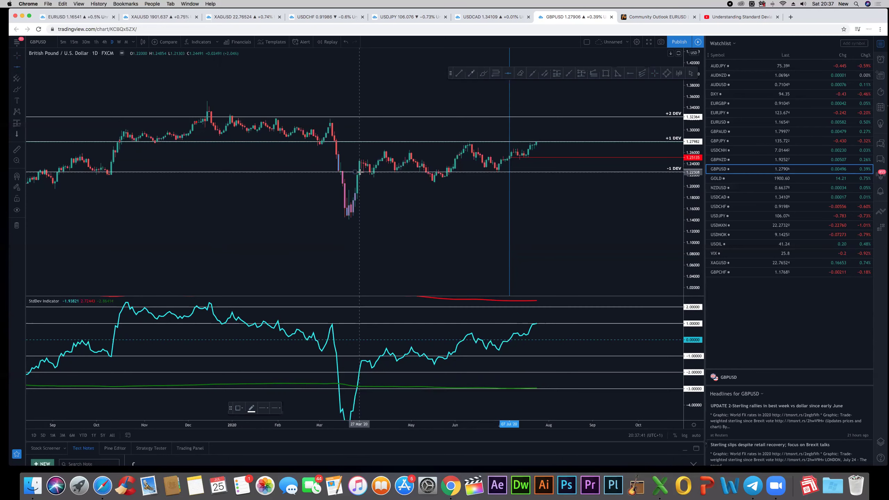
scroll(361, 199, "down", 5)
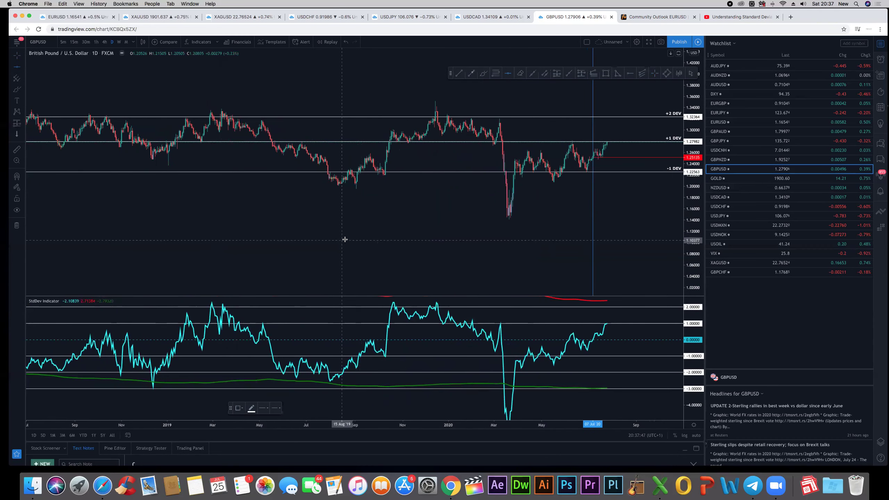
left_click(345, 179)
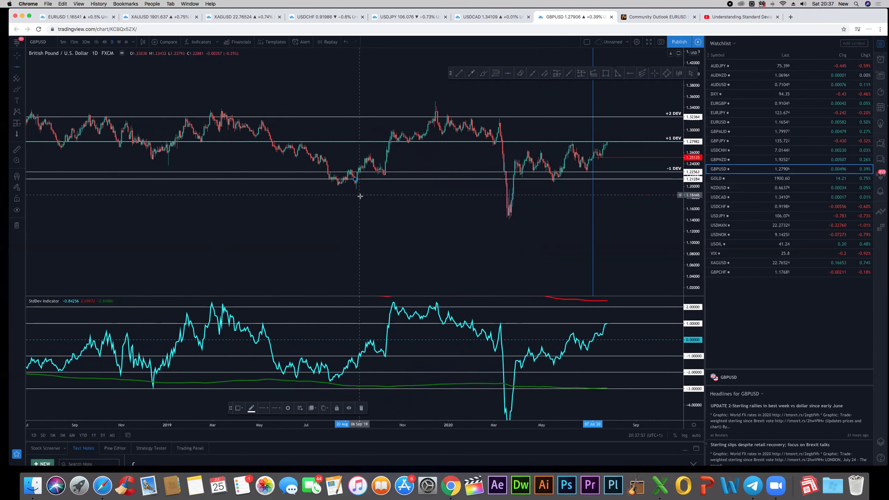
double_click(382, 179)
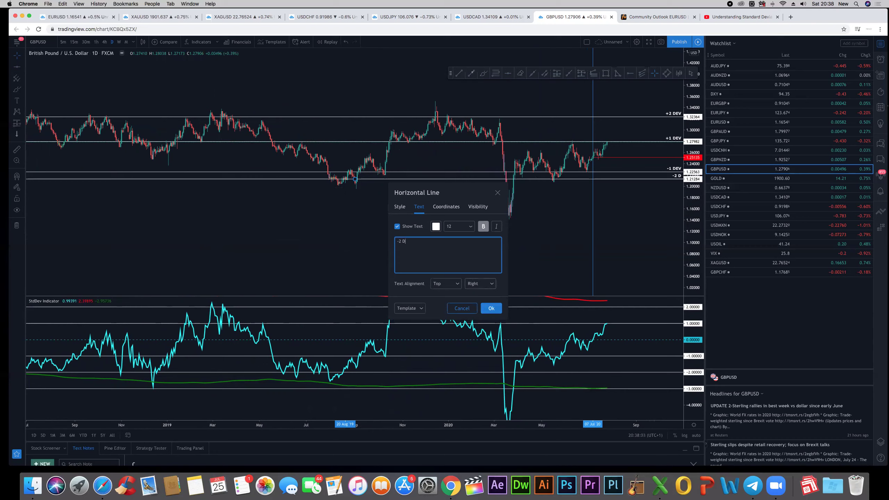
left_click(494, 307)
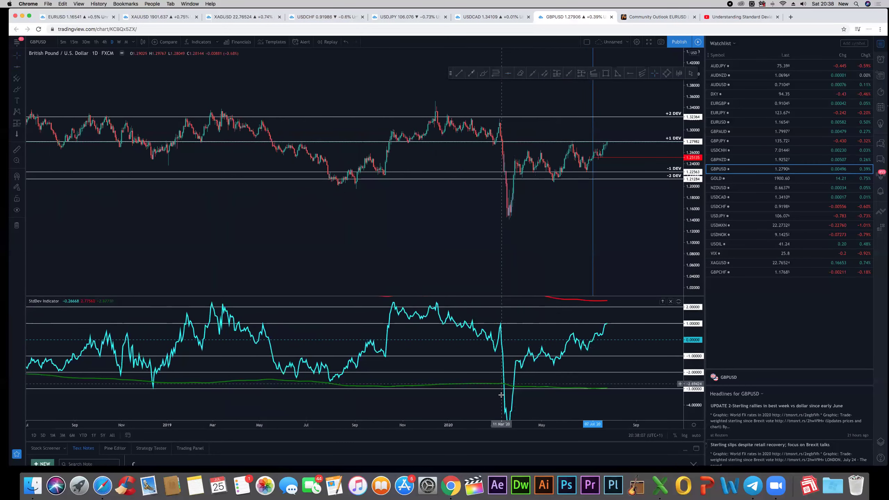
Place a horizontal line on the price chart at about 1.2028, by the 26 March 2020 candle, and label it "-3 DEV".
left_click(514, 389)
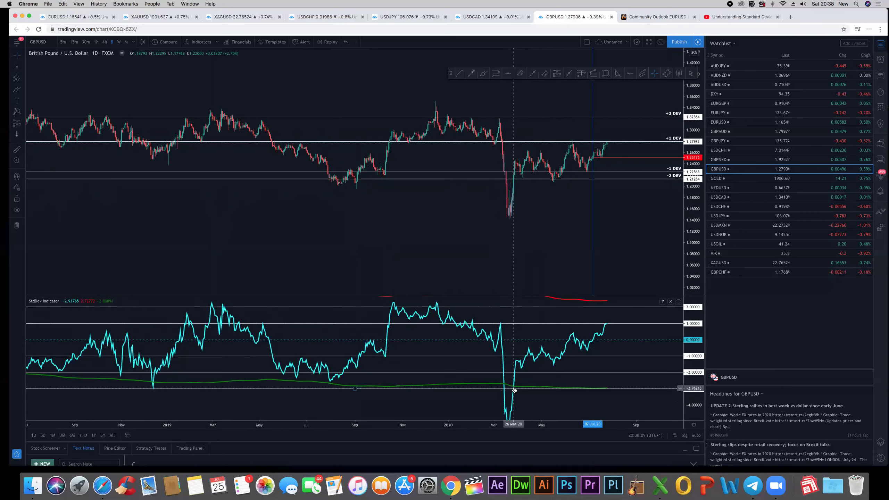
scroll(483, 255, "up", 5)
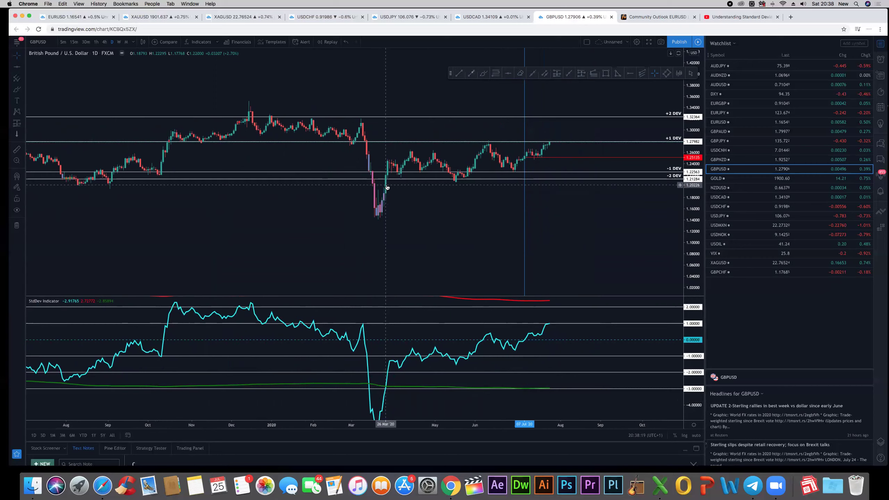
left_click(367, 187)
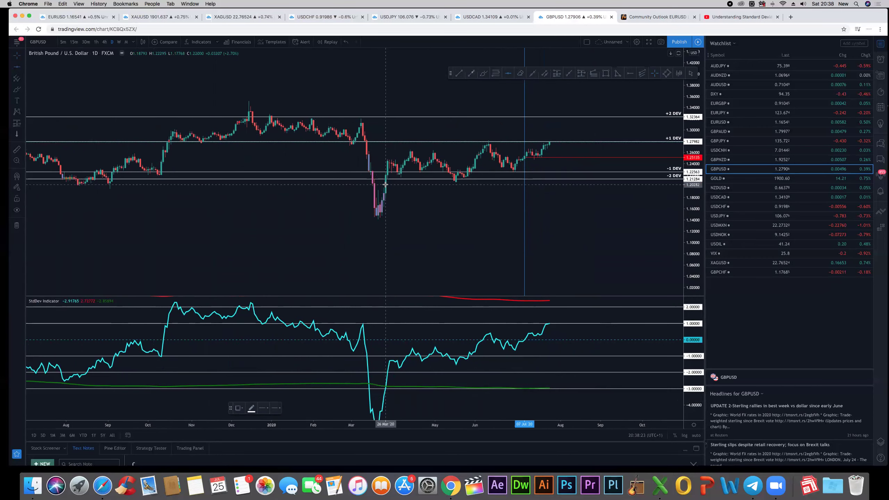
double_click(402, 187)
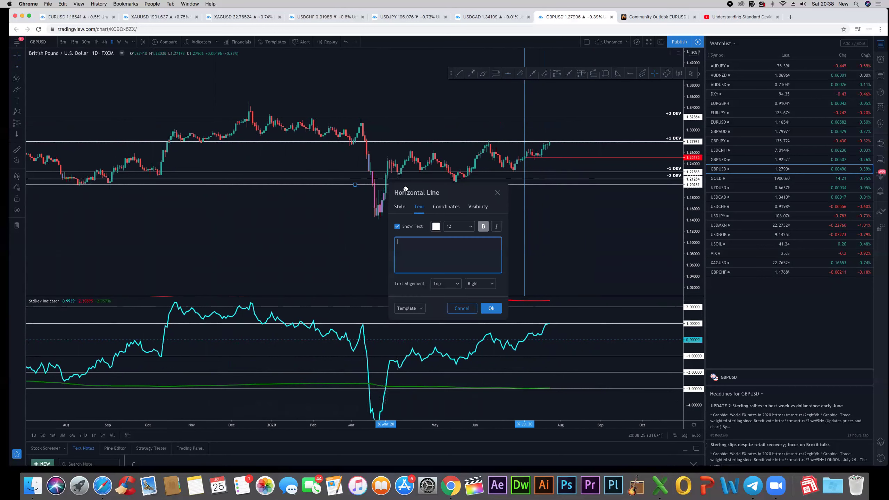
left_click(444, 210)
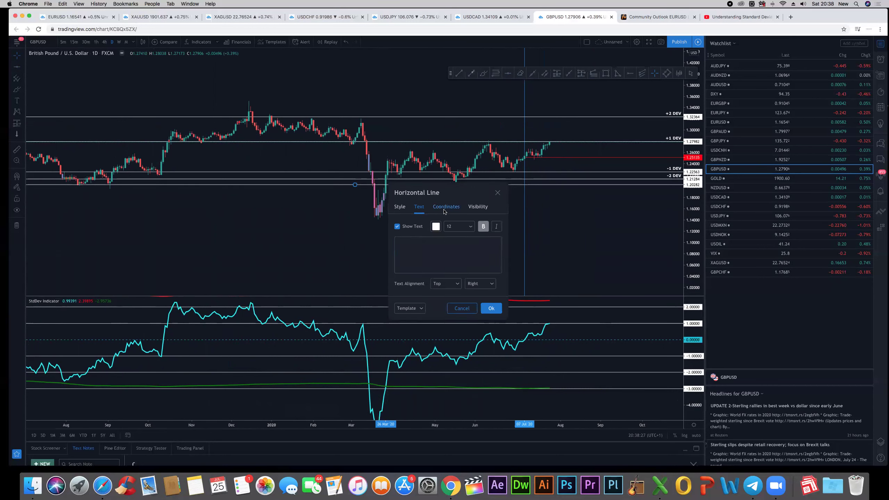
left_click(399, 207)
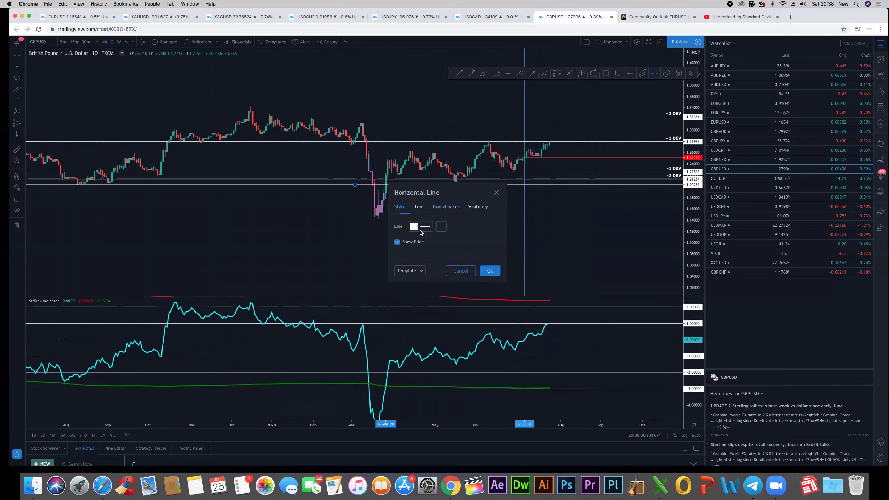
left_click(419, 207)
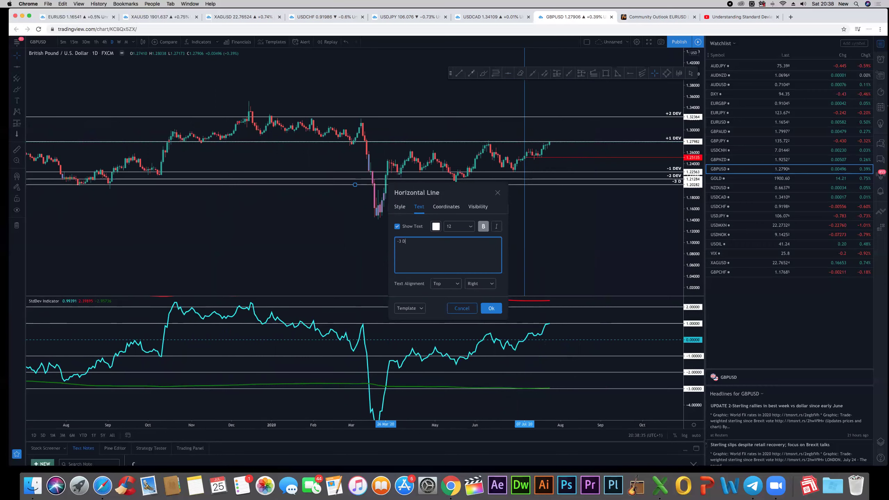
left_click(490, 307)
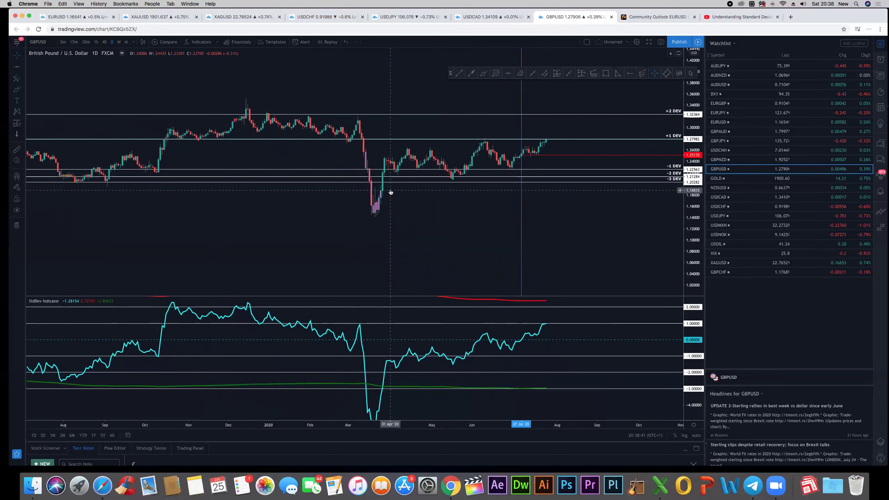
Place a horizontal line on the price chart at about 1.4182, by the early February 2018 candles, and label it "+3 DEV".
scroll(336, 187, "down", 5)
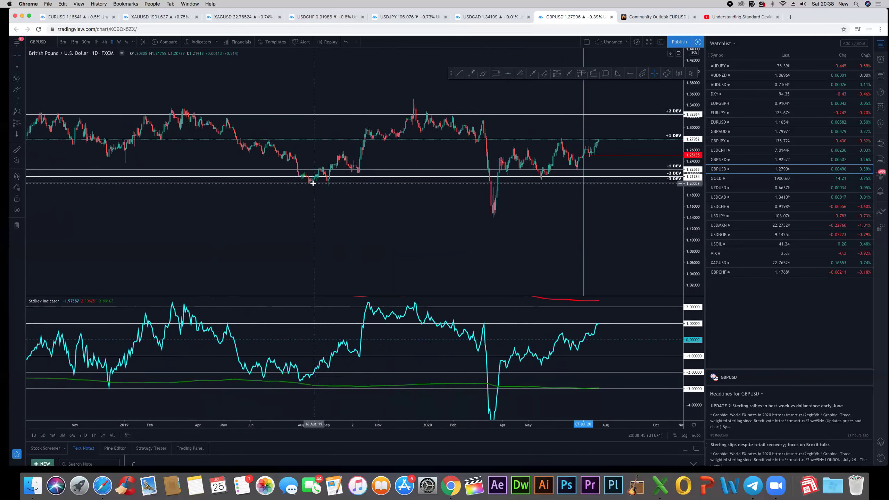
scroll(442, 199, "up", 3)
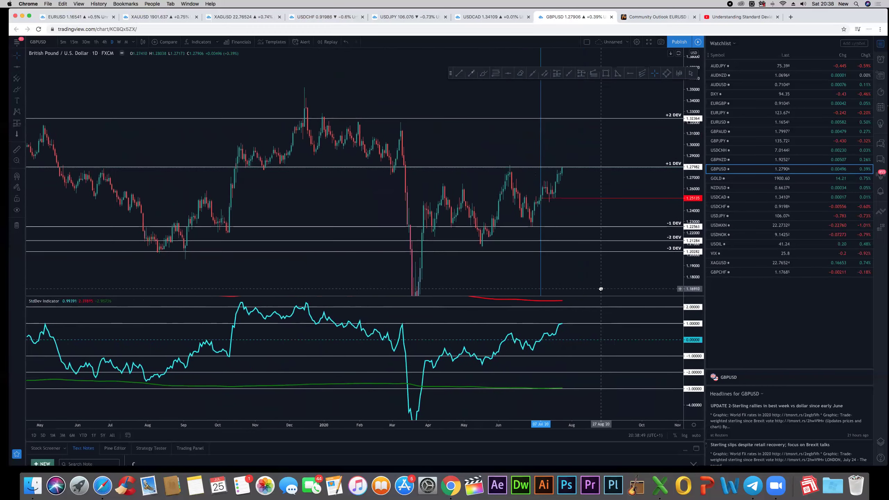
left_click_drag(695, 129, 694, 150)
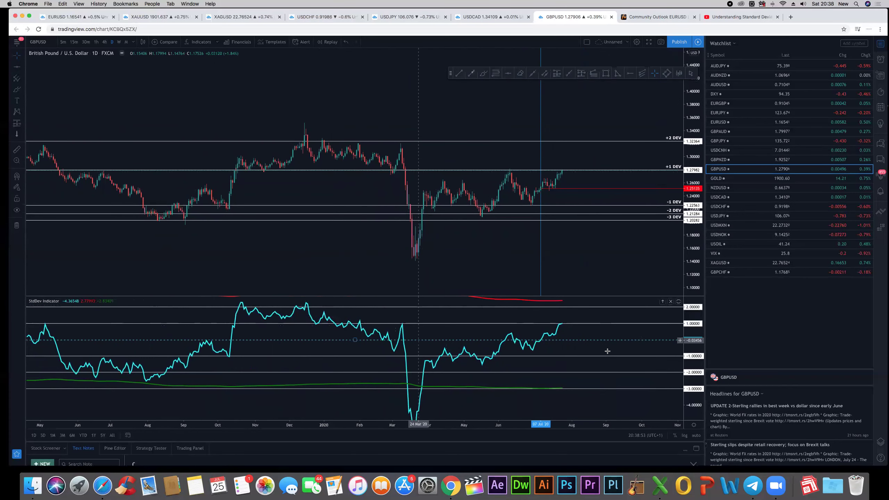
left_click_drag(692, 348, 692, 358)
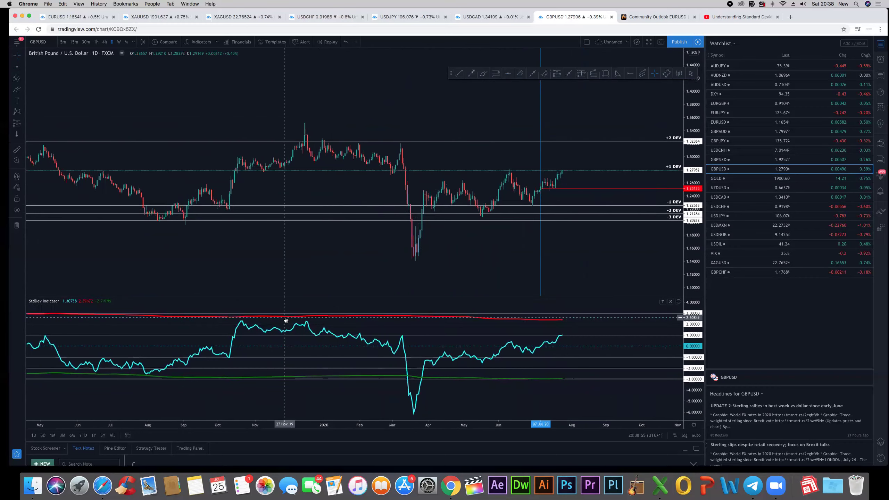
scroll(282, 306, "down", 5)
scroll(276, 301, "down", 5)
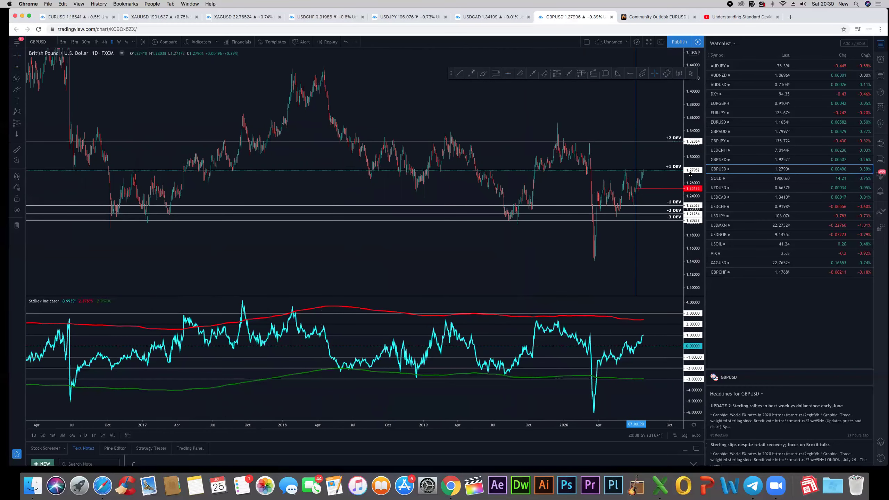
scroll(358, 133, "right", 1)
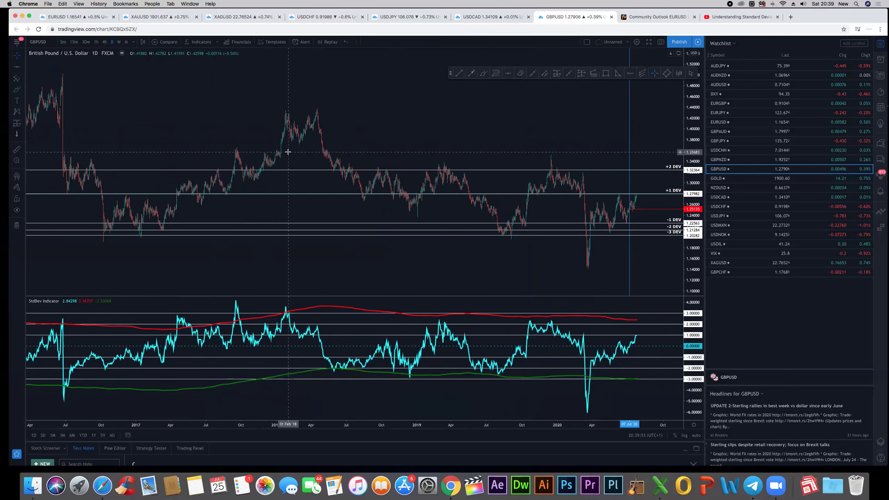
scroll(290, 147, "up", 3)
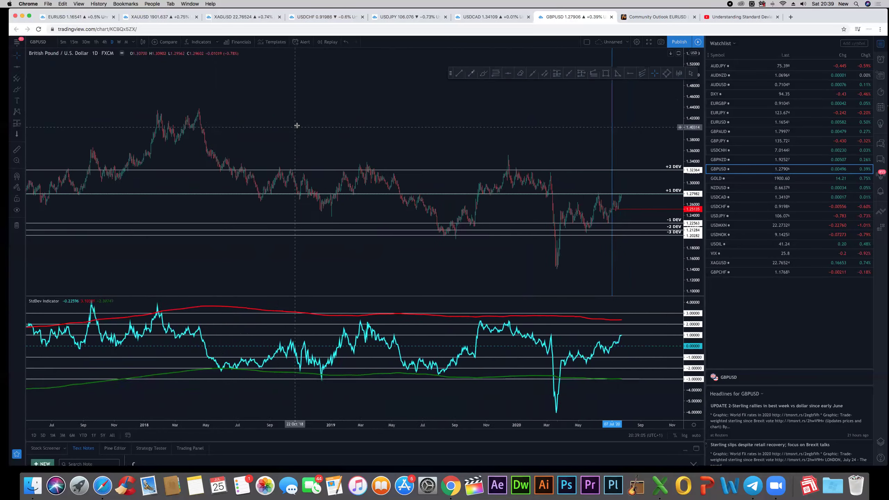
scroll(352, 177, "up", 5)
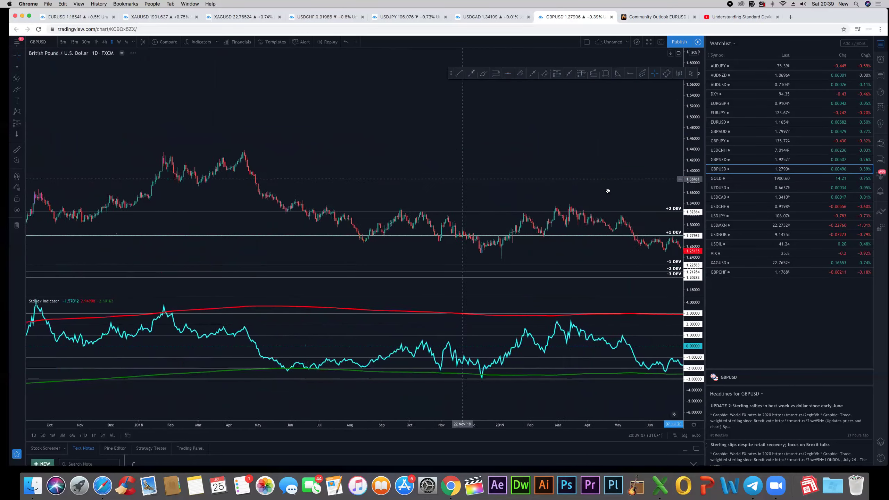
scroll(375, 181, "up", 5)
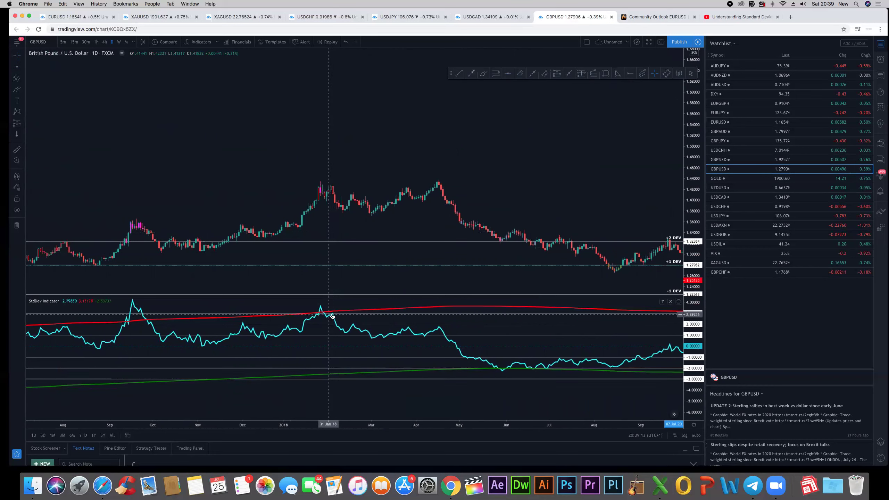
left_click(19, 68)
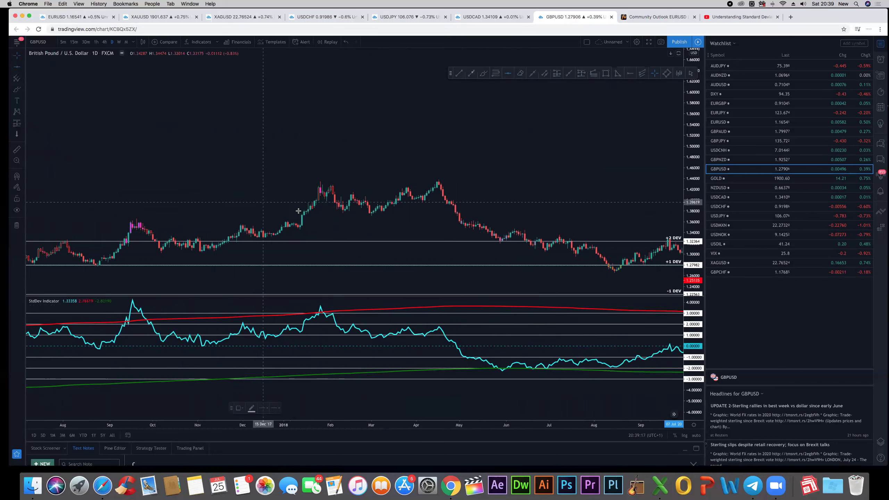
left_click(333, 190)
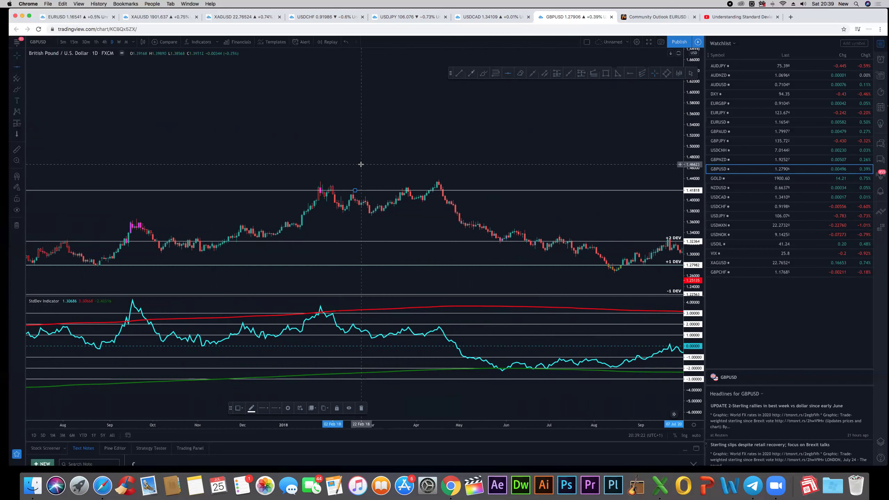
double_click(373, 191)
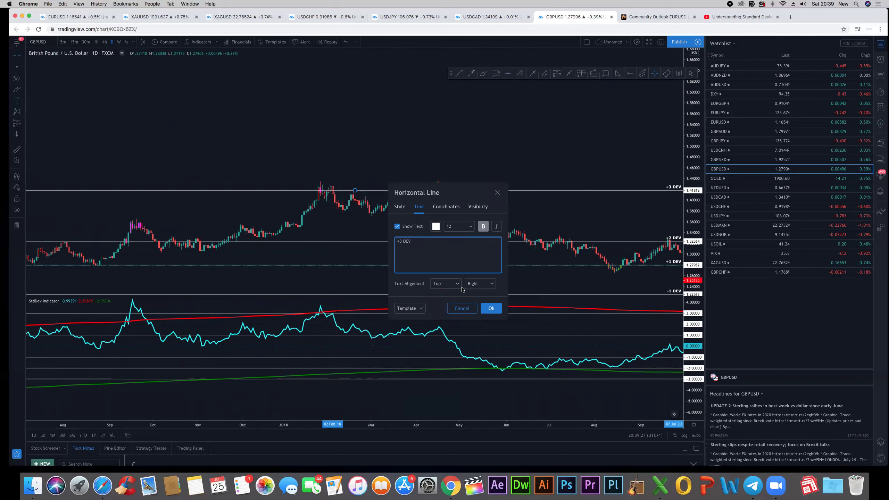
left_click(492, 308)
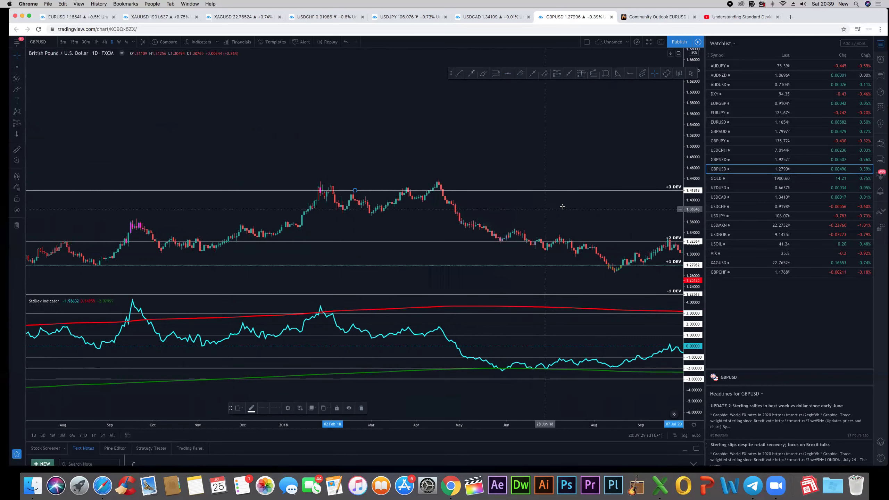
Change the StdDev Indicator's bar Color 1 to yellow in its style settings.
scroll(574, 220, "up", 3)
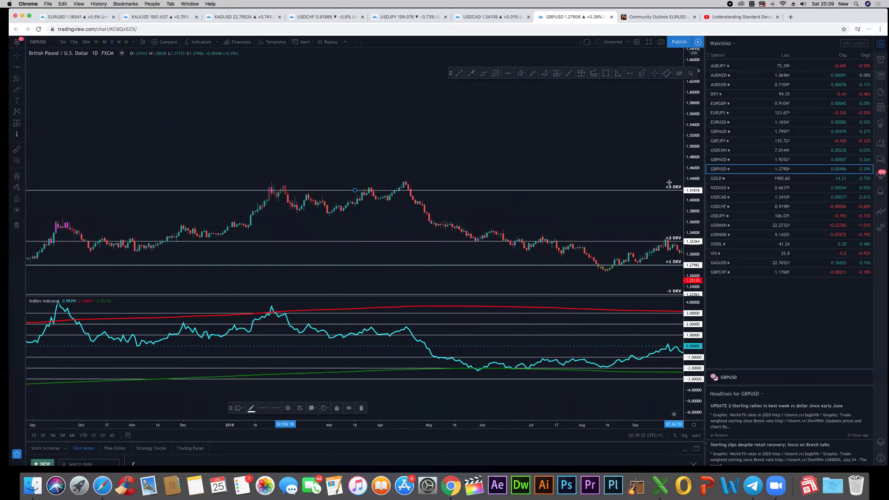
scroll(621, 239, "right", 5)
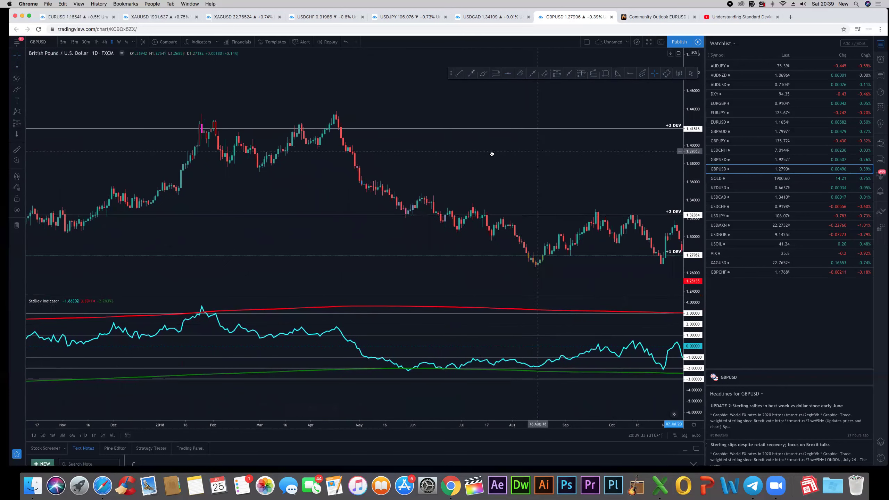
scroll(490, 154, "right", 2)
left_click(75, 301)
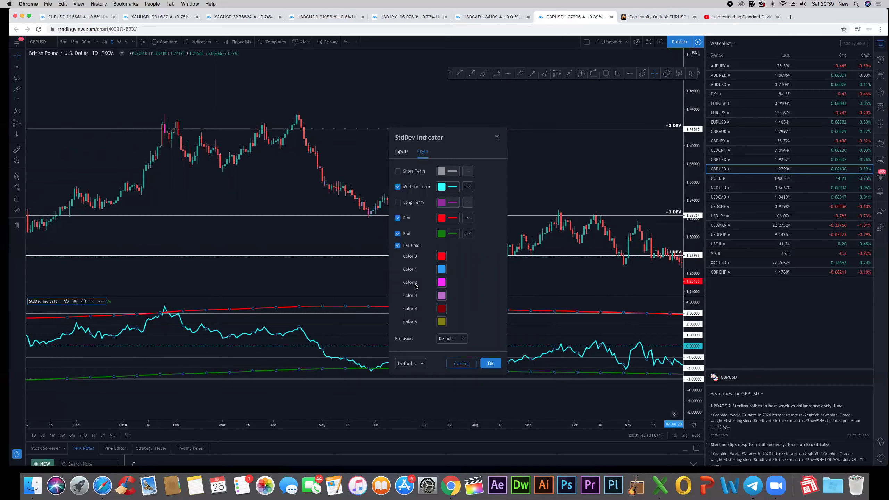
left_click(402, 153)
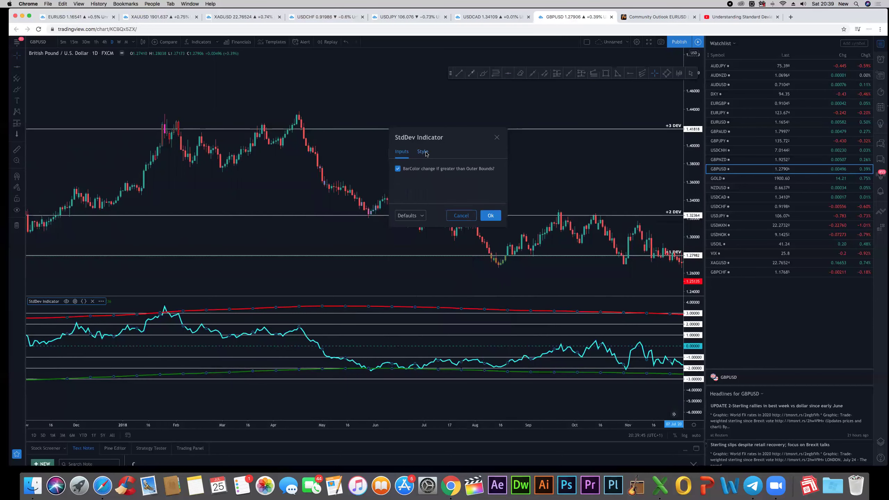
left_click(422, 152)
left_click(443, 257)
left_click(444, 257)
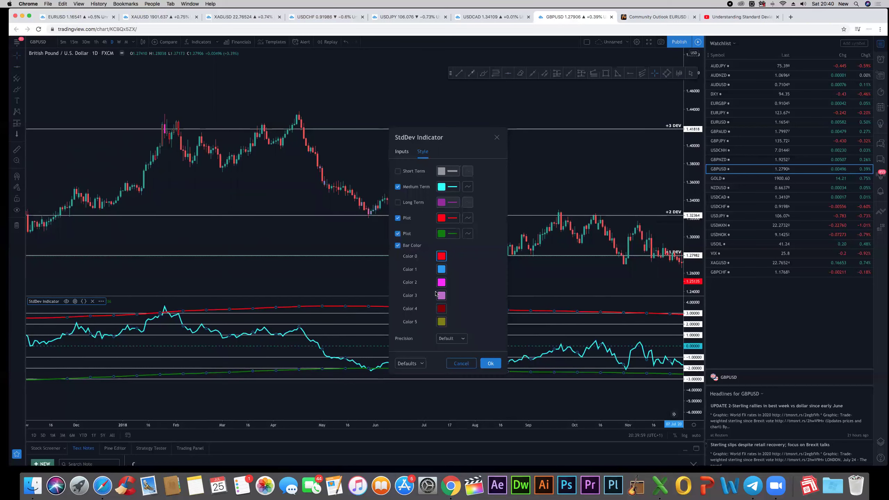
left_click(445, 272)
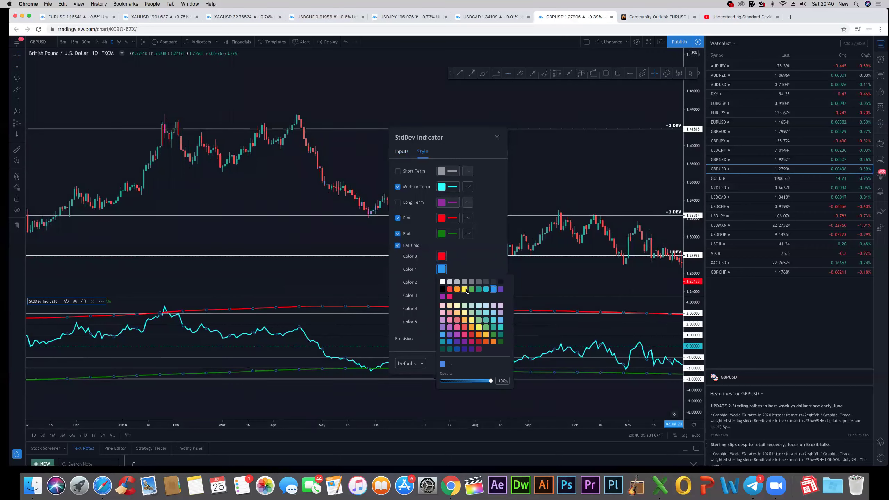
left_click(464, 289)
left_click(493, 253)
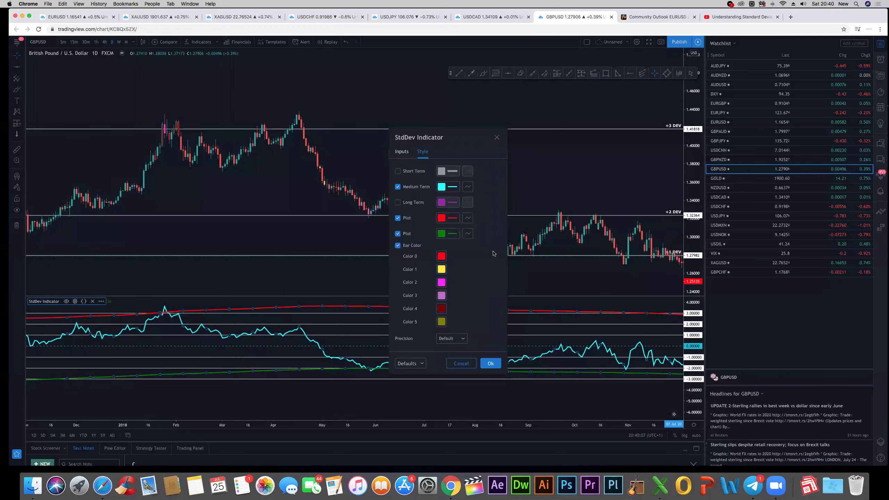
left_click(491, 363)
Examine the coloured bars and indicator readings against the deviation levels from mid-2018 through July 2020.
left_click_drag(551, 189, 373, 149)
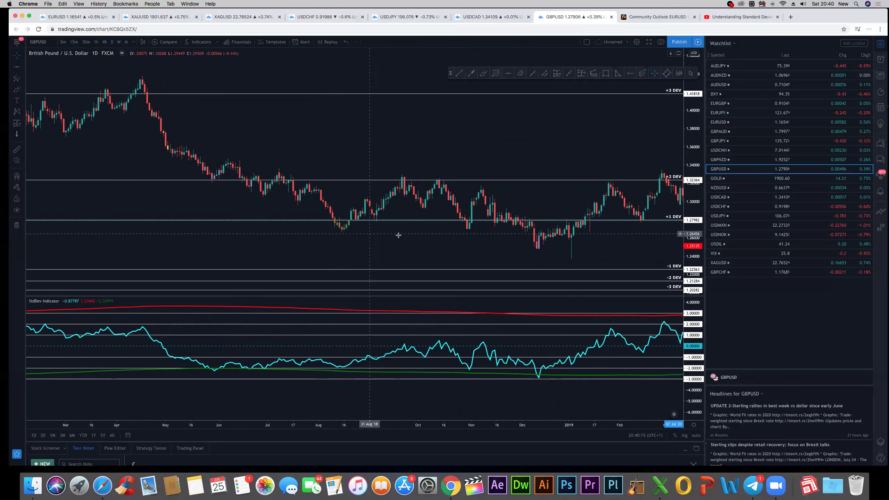
left_click_drag(309, 228, 237, 225)
left_click_drag(589, 141, 403, 123)
left_click_drag(550, 119, 301, 95)
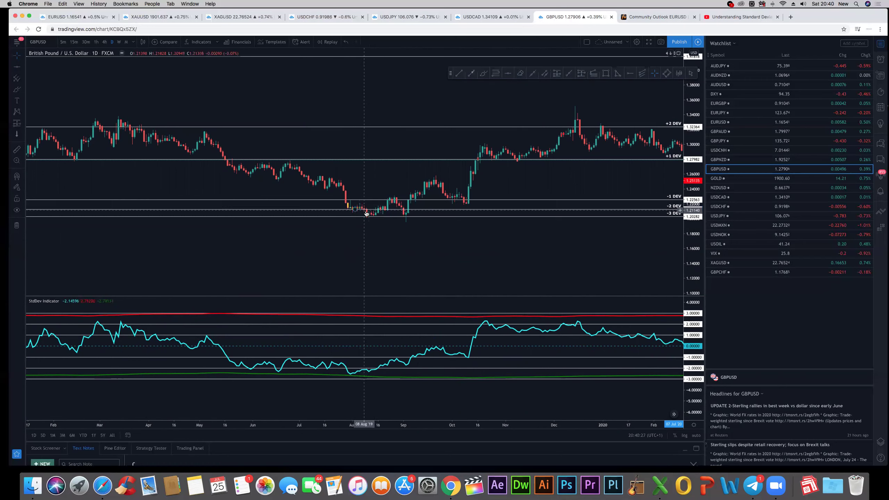
left_click_drag(370, 243, 118, 245)
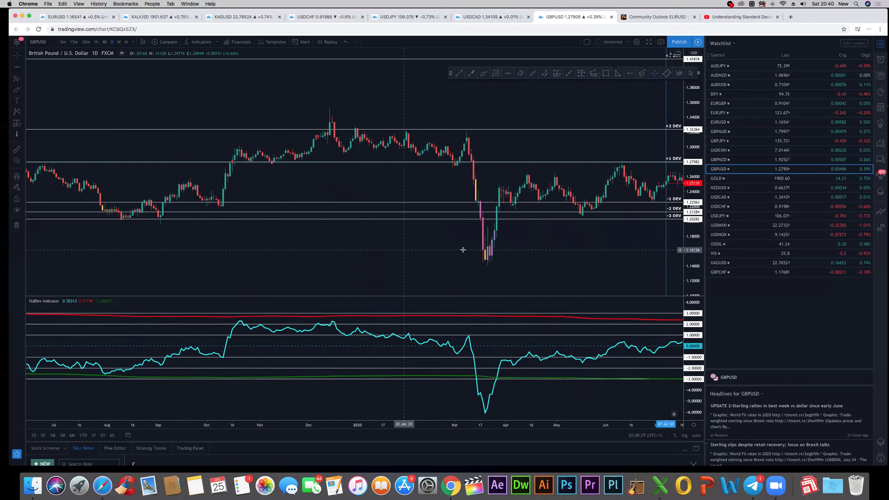
left_click_drag(555, 248, 385, 248)
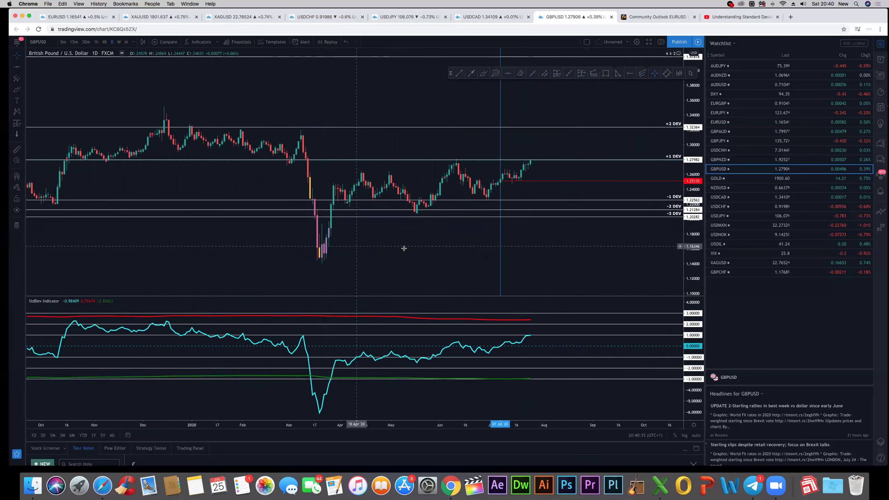
left_click_drag(405, 250, 403, 249)
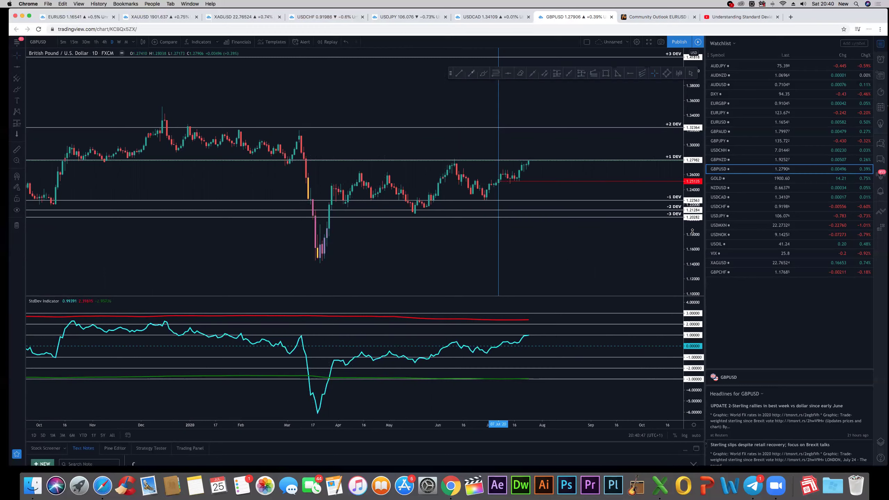
Label the red horizontal ray starting at 7 July 2020 on the price chart "0 DEV".
left_click_drag(692, 208, 693, 182)
mouse_move(608, 166)
left_mouse_down()
mouse_move(490, 204)
mouse_move(454, 201)
left_mouse_up()
left_click(451, 219)
double_click(451, 220)
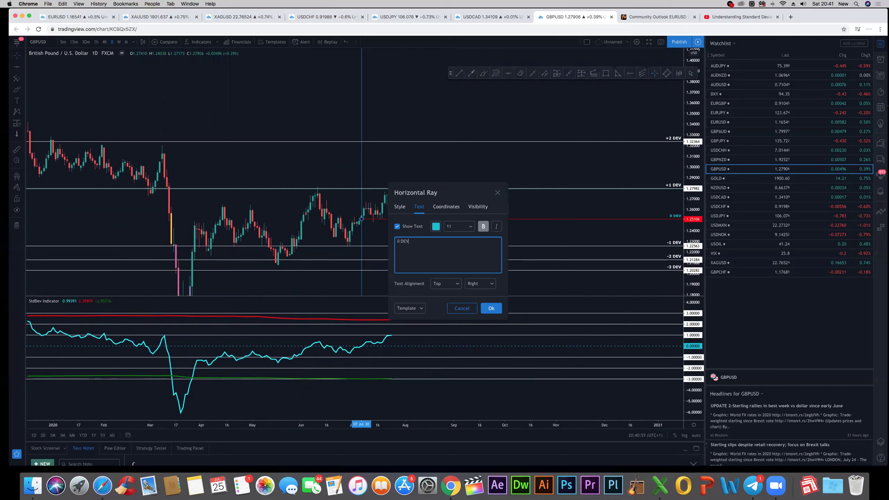
left_click(491, 308)
left_click_drag(691, 338, 691, 307)
scroll(638, 418, "down", 2)
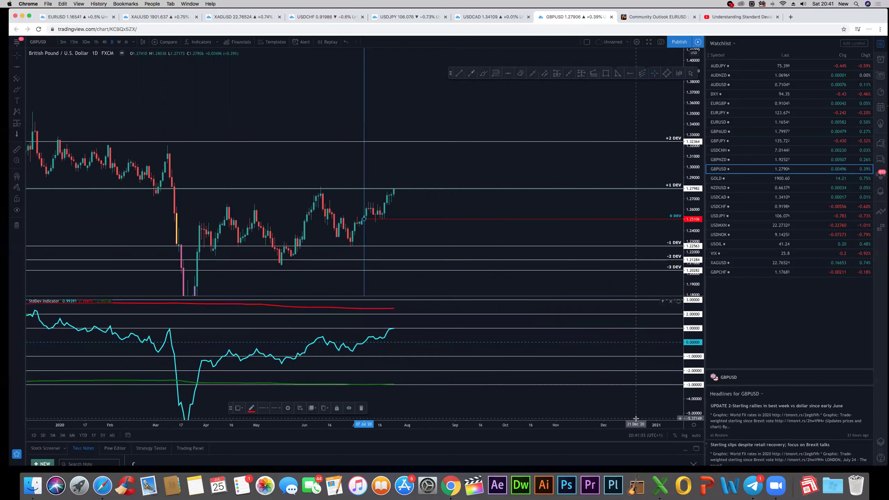